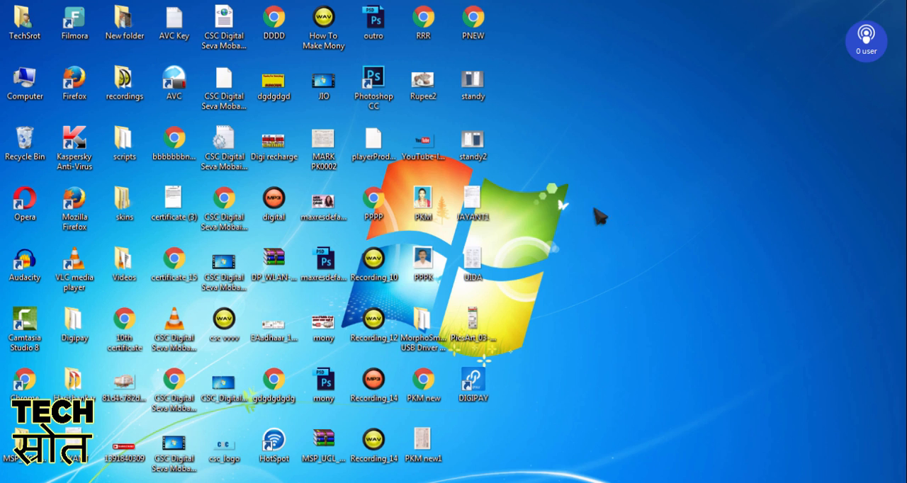
right_click(556, 185)
left_click(604, 225)
right_click(584, 186)
left_click(608, 225)
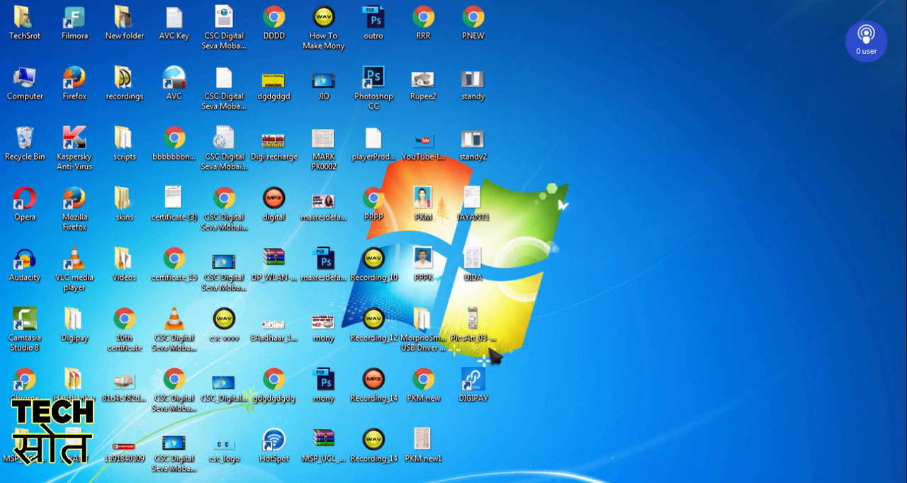
right_click(601, 192)
left_click(634, 230)
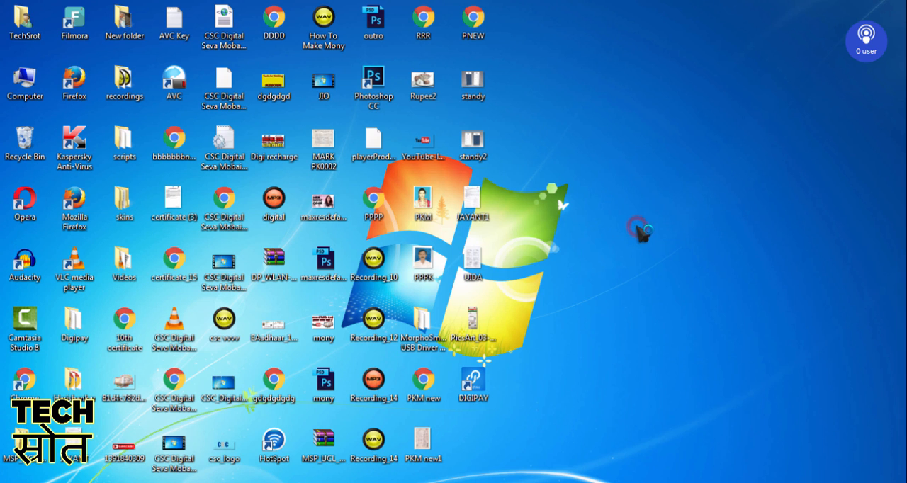
right_click(597, 191)
left_click(632, 229)
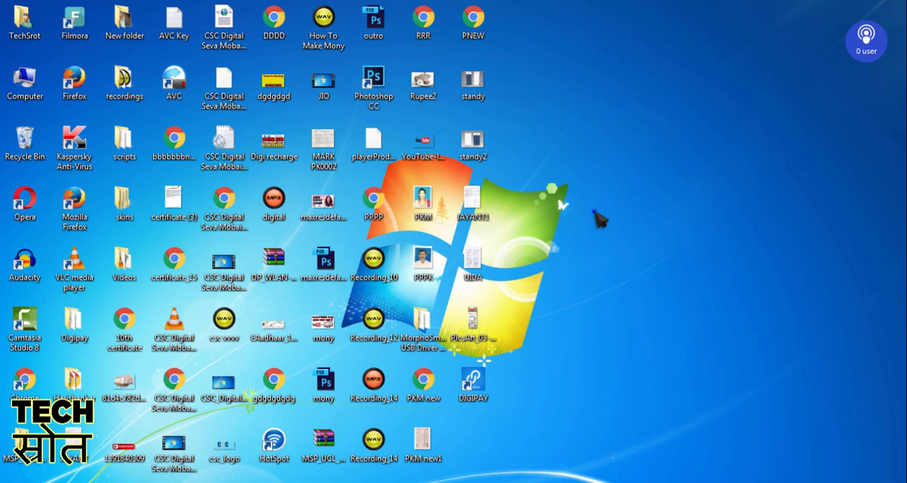
right_click(596, 208)
left_click(631, 250)
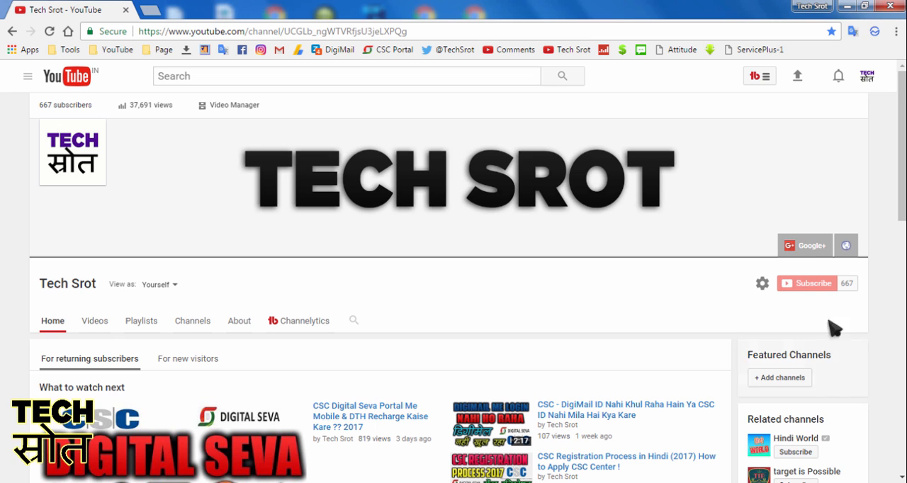
Step: Minimise the YouTube channel window and refresh the desktop
left_click(846, 6)
right_click(618, 158)
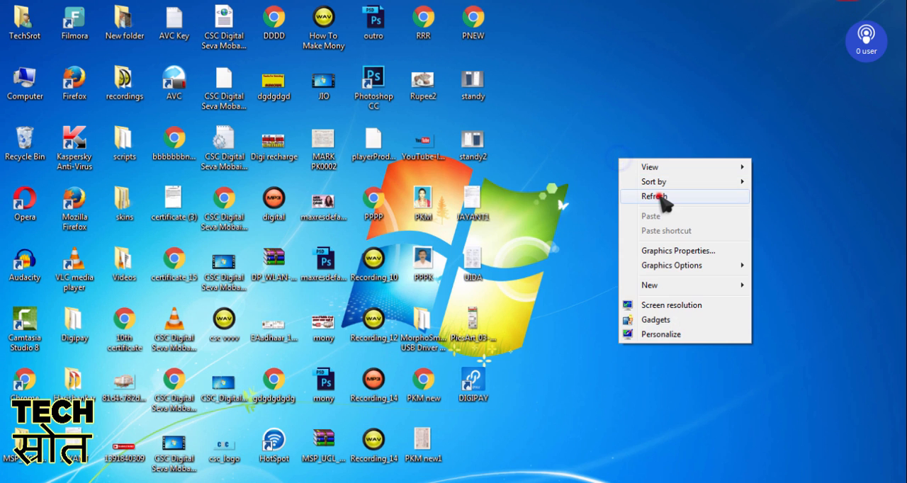
left_click(659, 196)
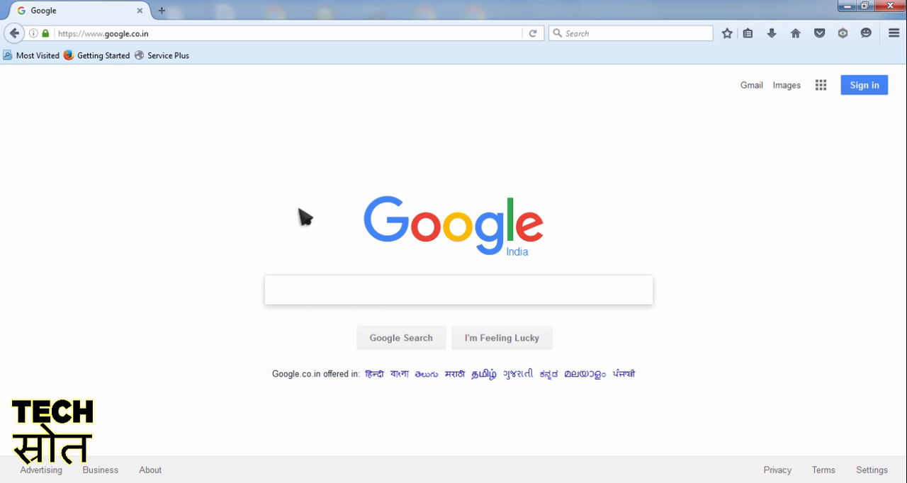
Step: Search Google for "jhar sewa" and open the Jharkhand service portal result at serviceonline.jharkhand.gov.in
left_click(380, 286)
type("jhar s")
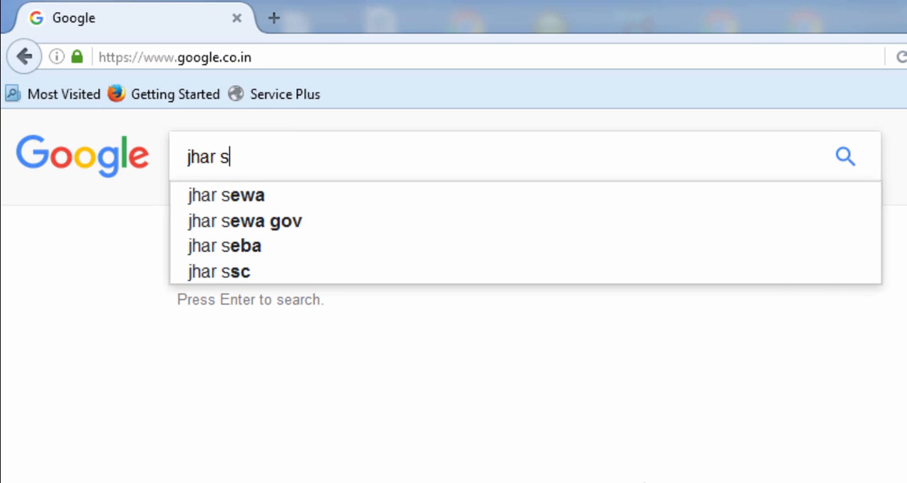
type("ewa")
key("Return")
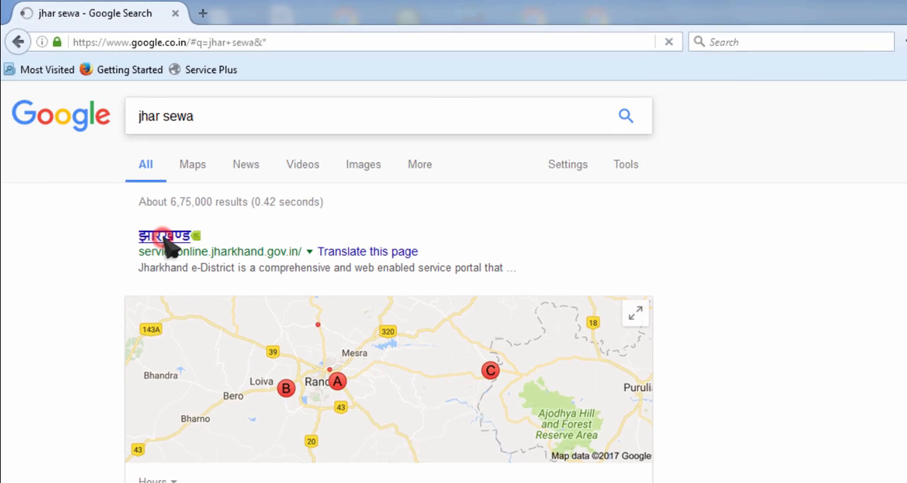
left_click(223, 319)
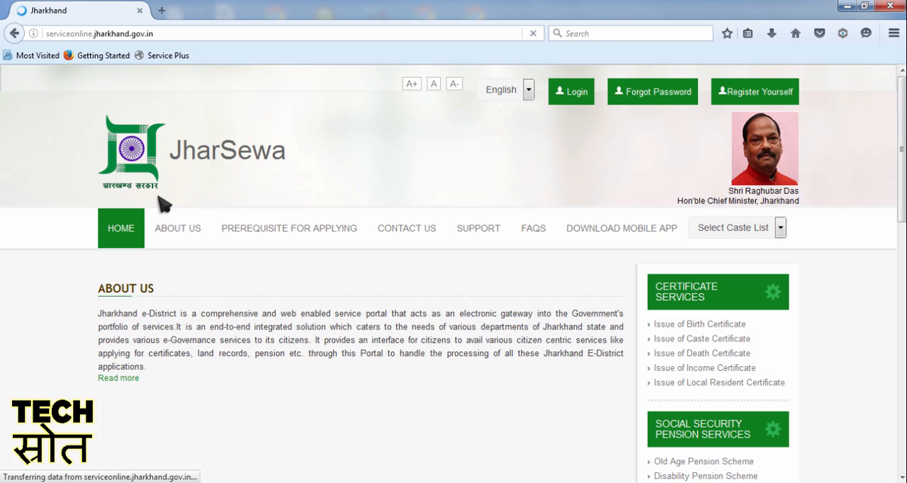
Step: Log in to the JharSewa portal with the filled-in user name and password, entering the word verification characters
left_click(578, 95)
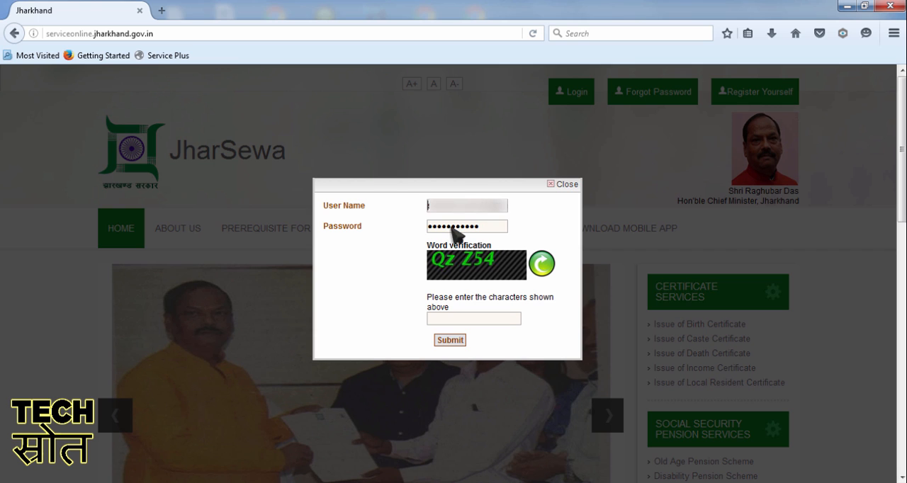
left_click(468, 317)
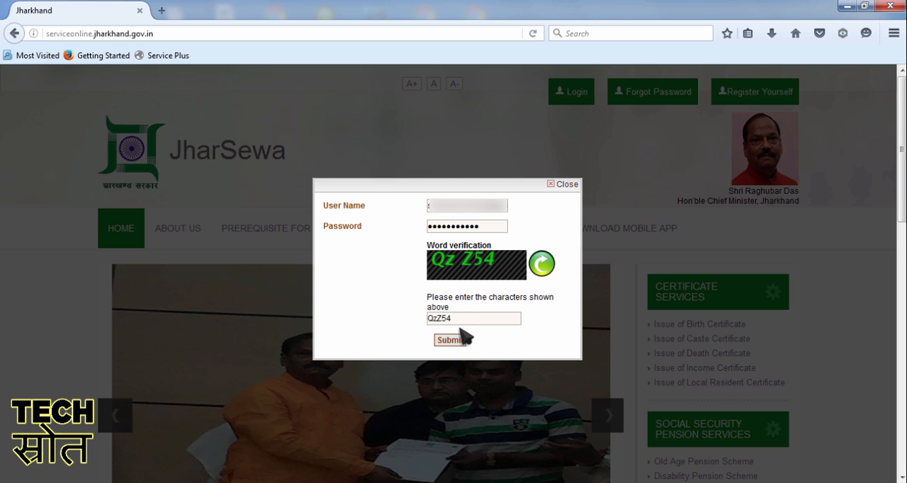
left_click(457, 341)
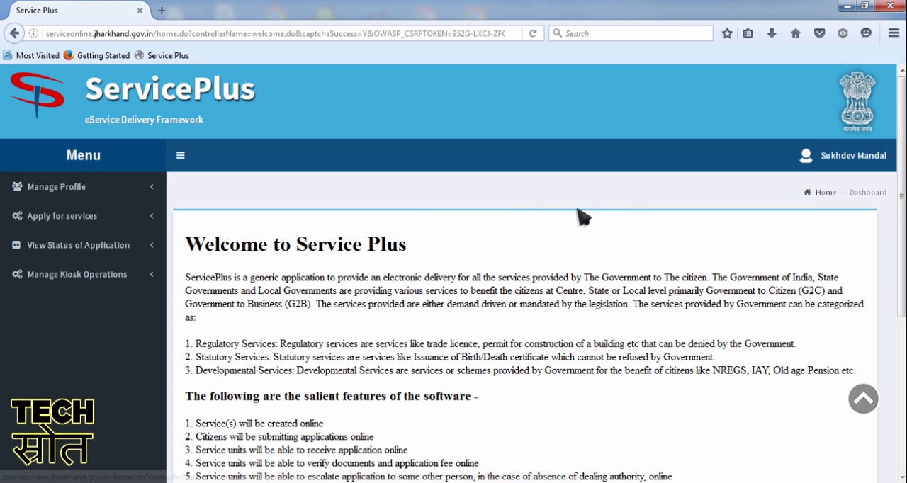
Step: Open the Issue of Caste Certificate application form from the available services and collapse the side menu
left_click(91, 221)
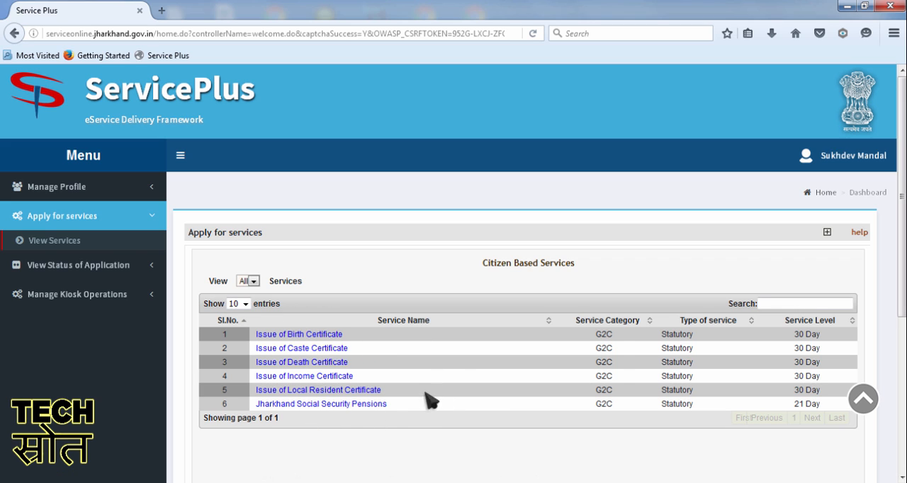
left_click(306, 347)
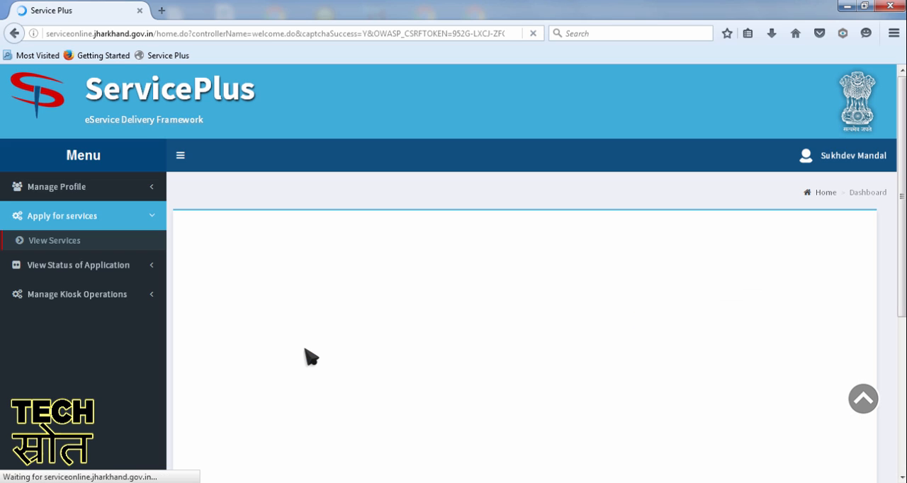
left_click(183, 157)
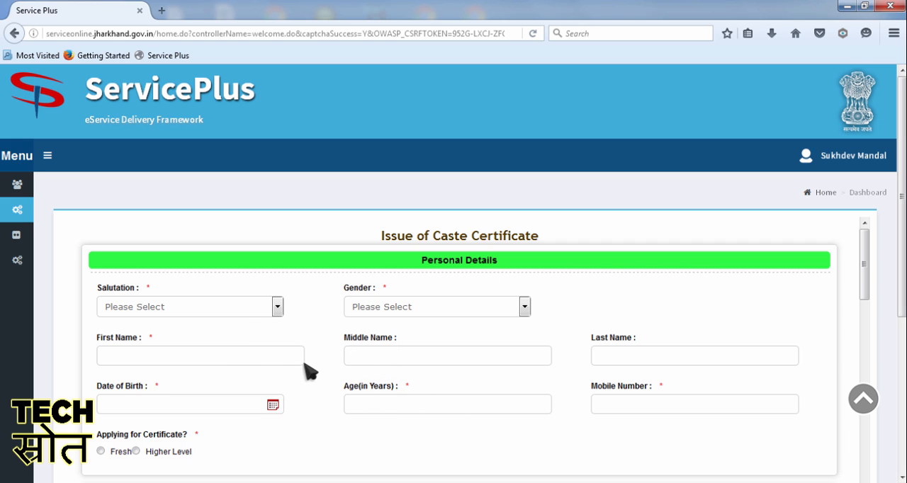
Step: In Personal Details, set the salutation to Shri and gender to Male, and enter the applicant's first and last name
left_click(207, 305)
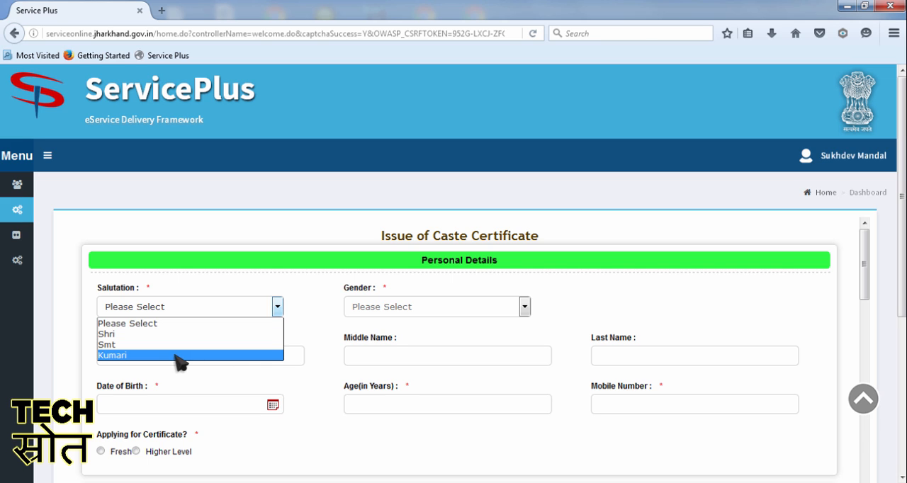
left_click(207, 334)
left_click(414, 307)
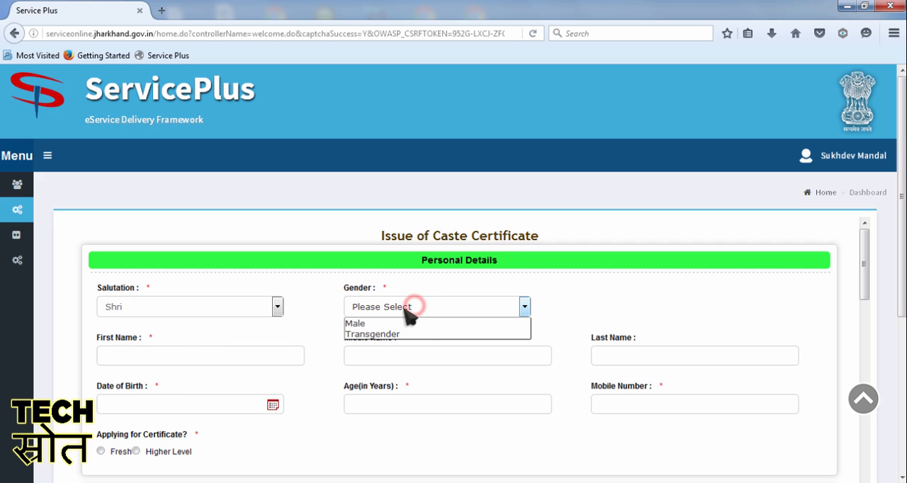
left_click(415, 325)
left_click(246, 357)
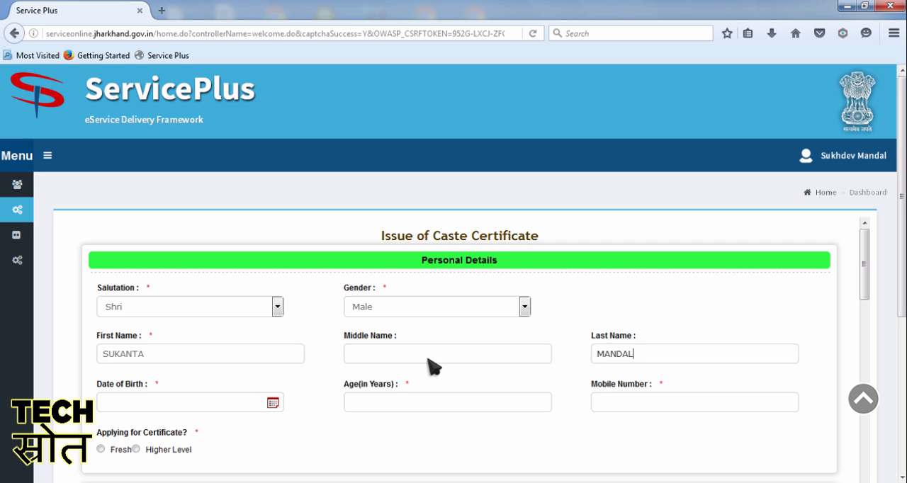
Step: Enter the applicant's date of birth in Personal Details so that the age is filled in
left_click(160, 402)
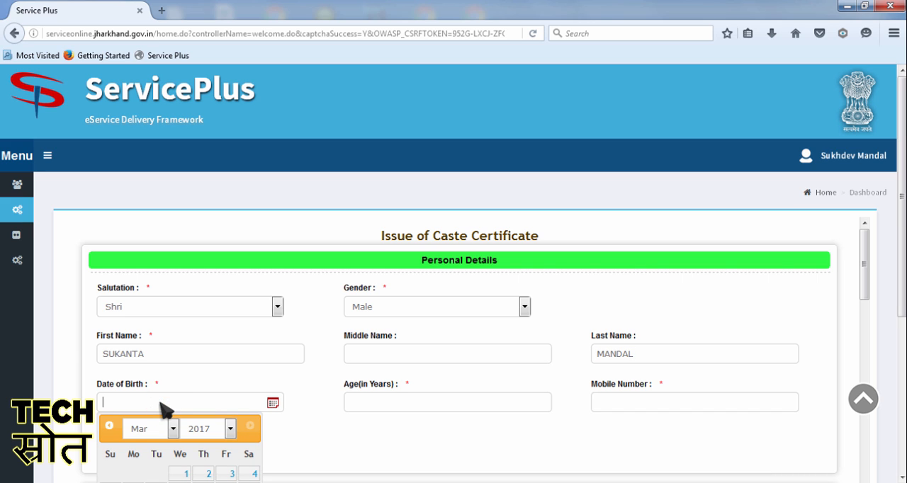
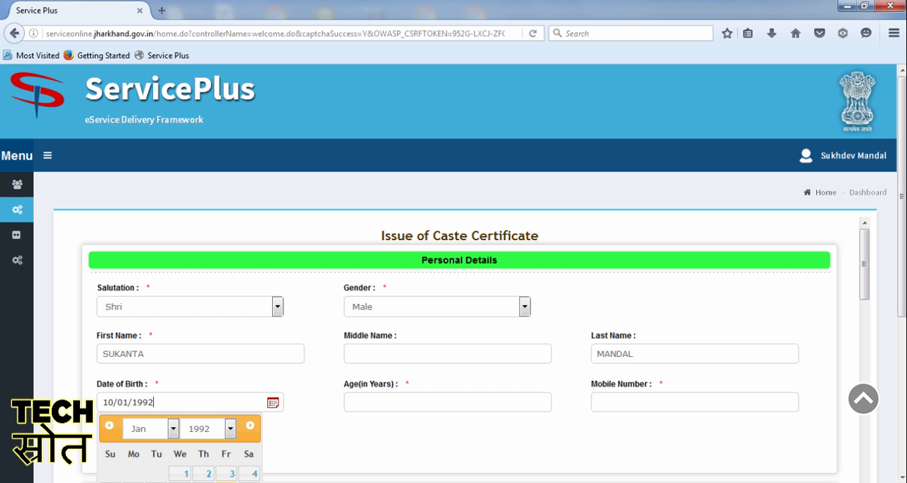
left_click(543, 436)
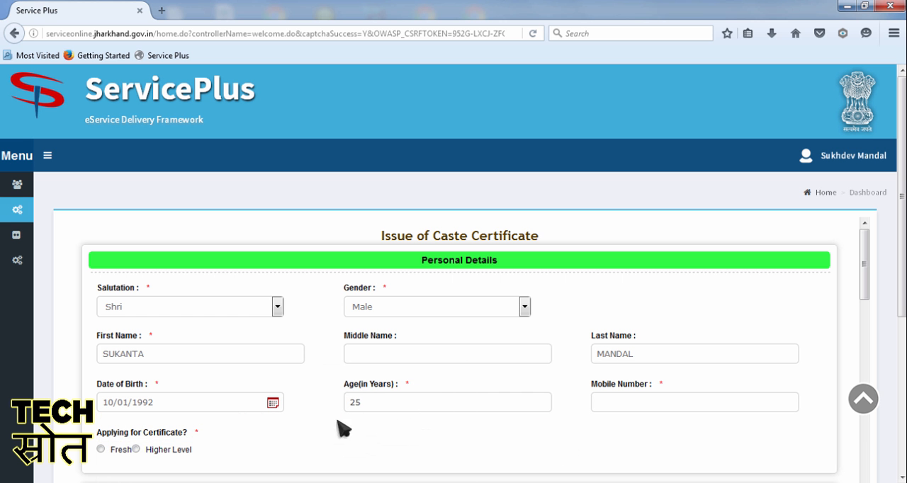
Step: Enter the applicant's mobile number and mark the certificate application as Fresh
left_click(655, 402)
scroll(654, 403, "down", 2)
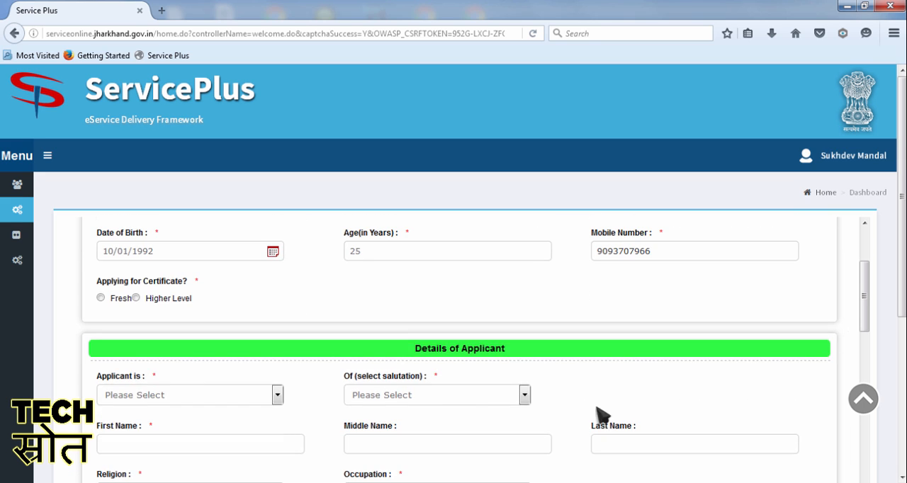
left_click(103, 298)
Step: In Details of Applicant, set the relation to Son with the salutation Shri, and enter the parent's first and last name
scroll(160, 336, "down", 2)
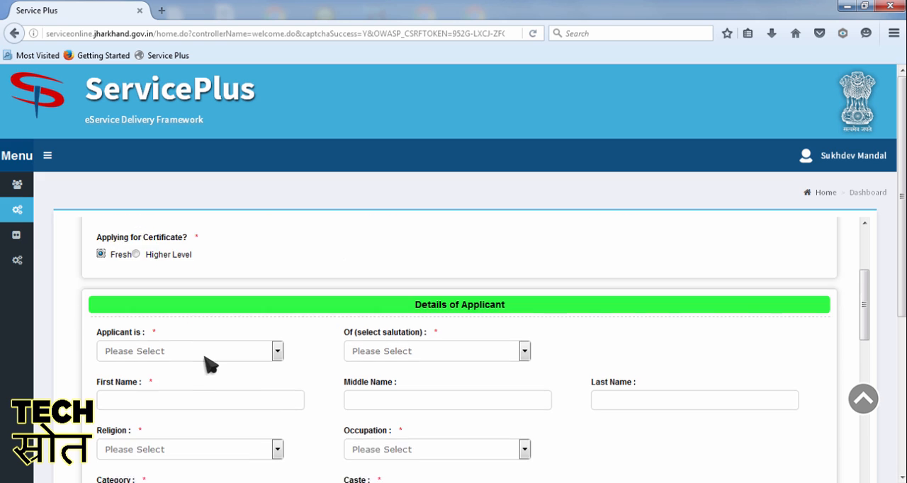
left_click(185, 319)
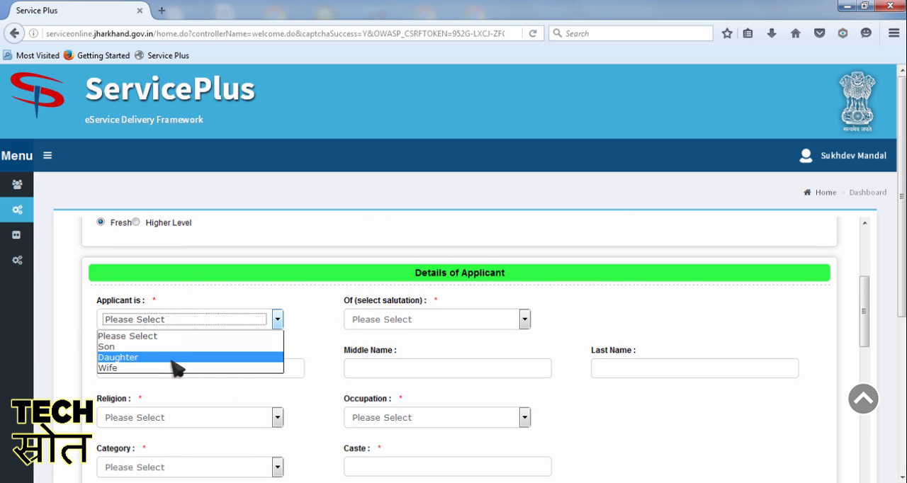
left_click(177, 347)
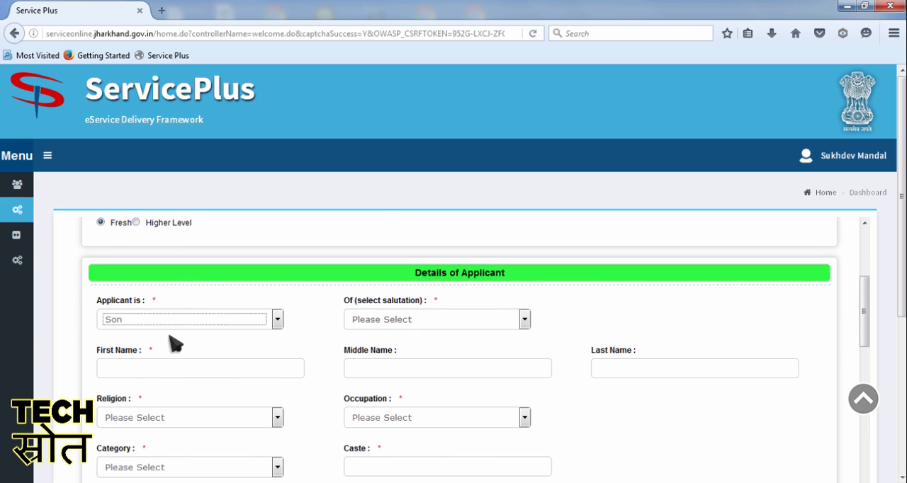
left_click(175, 320)
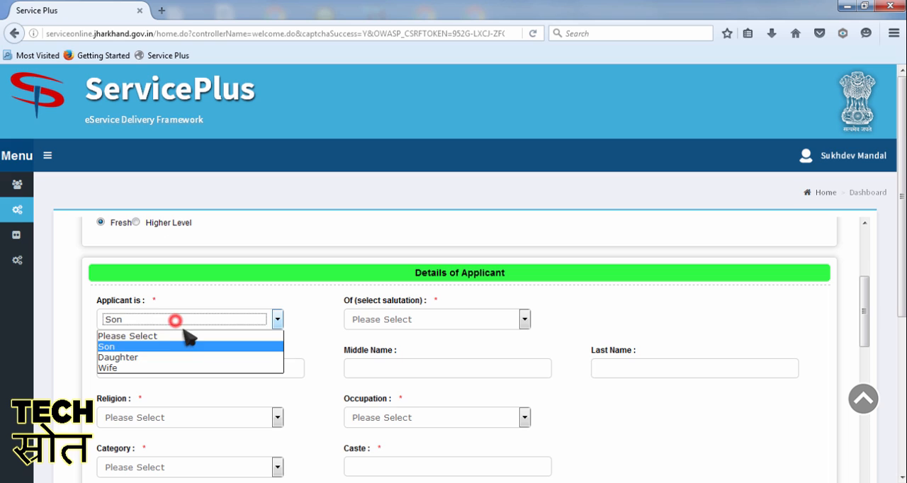
left_click(131, 347)
left_click(392, 319)
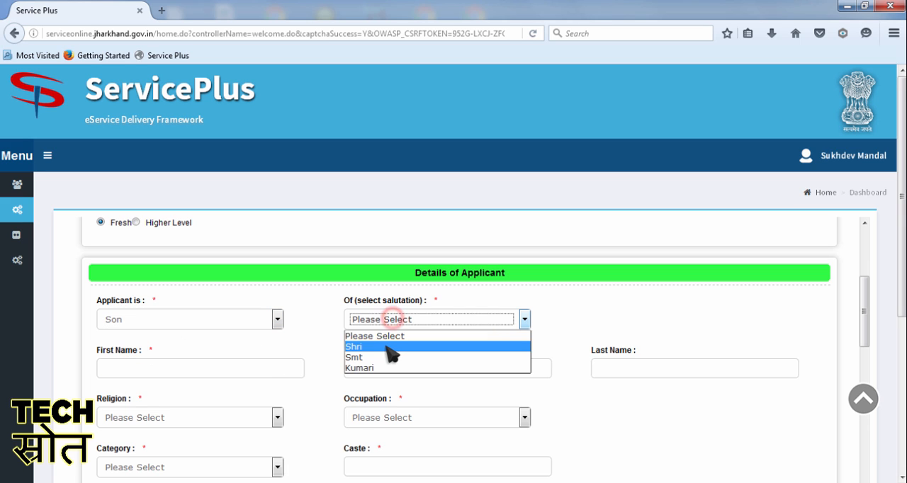
left_click(392, 348)
left_click(230, 367)
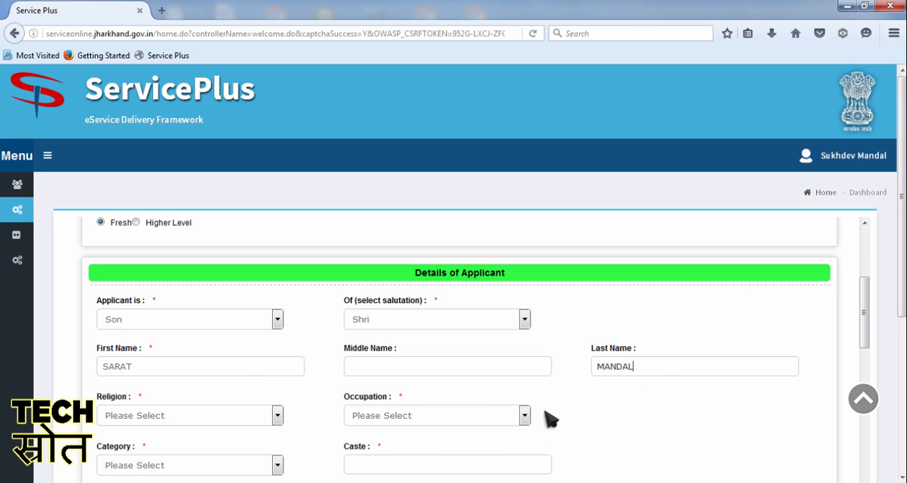
Step: Set the applicant's religion to Hindu and occupation to Student
left_click(173, 416)
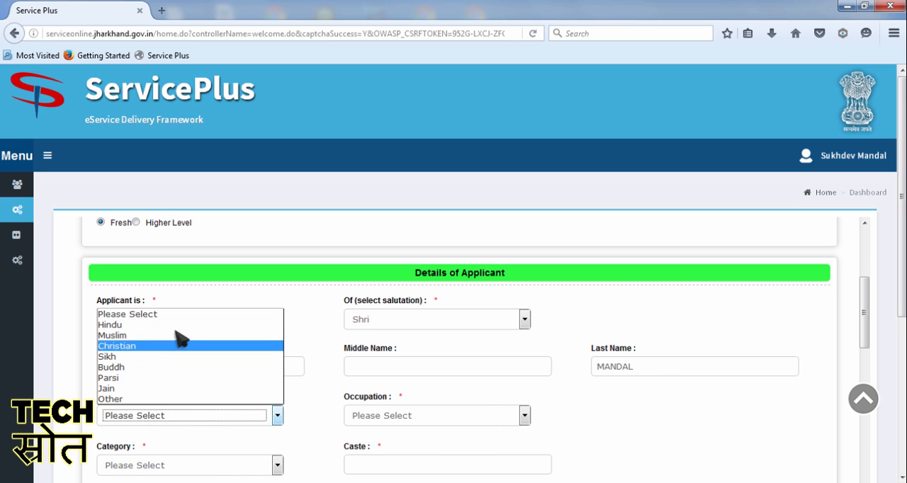
left_click(112, 325)
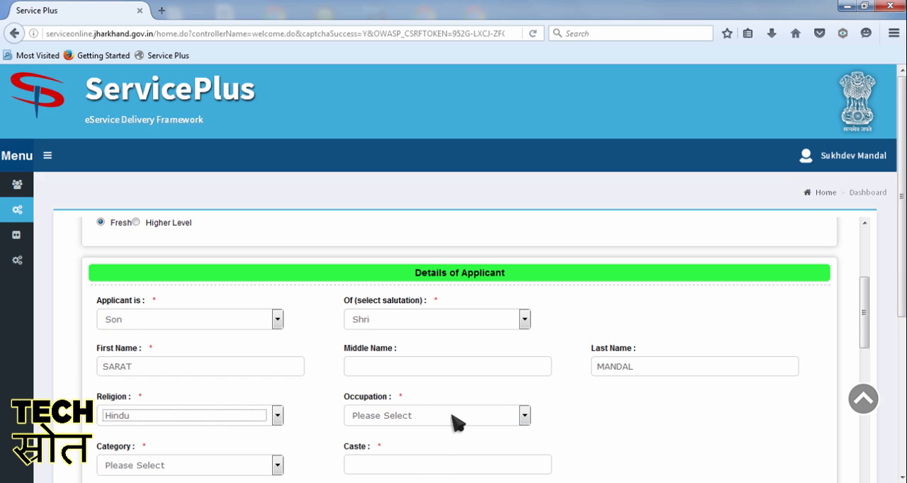
left_click(424, 415)
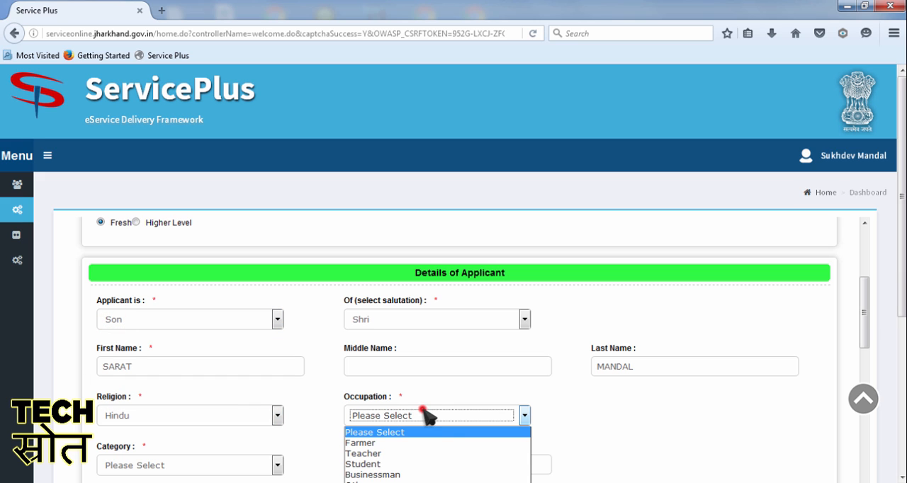
left_click(408, 465)
Step: Set the applicant's category to BC1 and enter NAMSUDRA as the caste
scroll(487, 449, "down", 2)
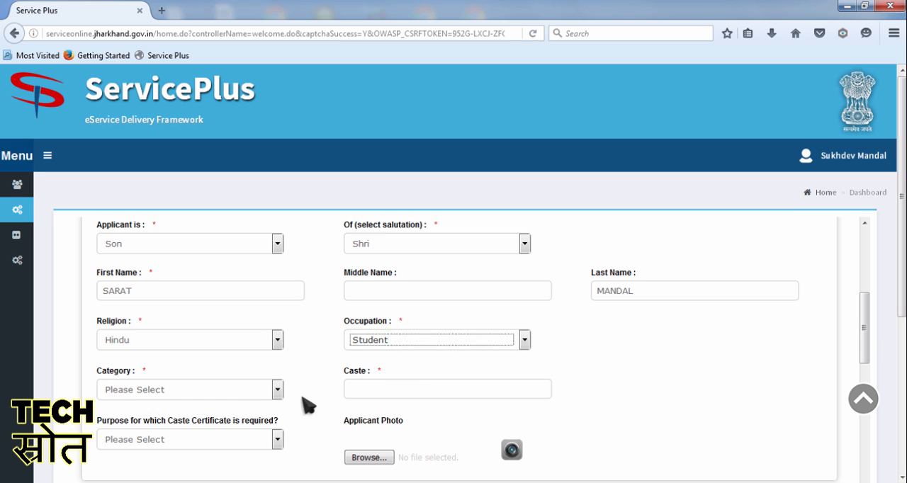
left_click(252, 394)
left_click(250, 436)
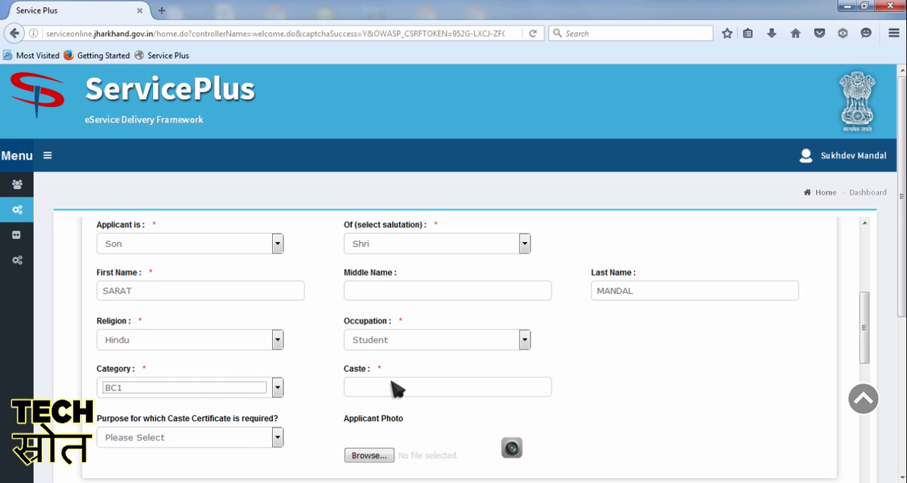
left_click(392, 384)
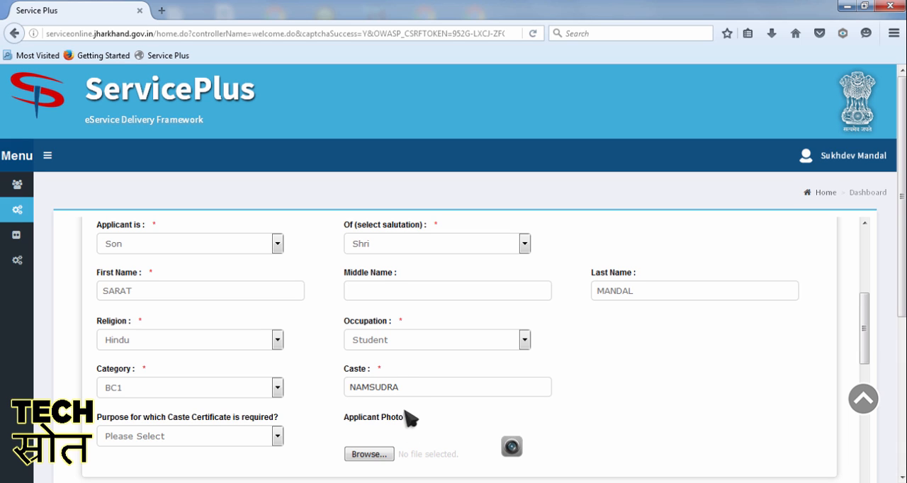
Step: Set the purpose for which the caste certificate is required to For Educational Purpose
left_click(233, 436)
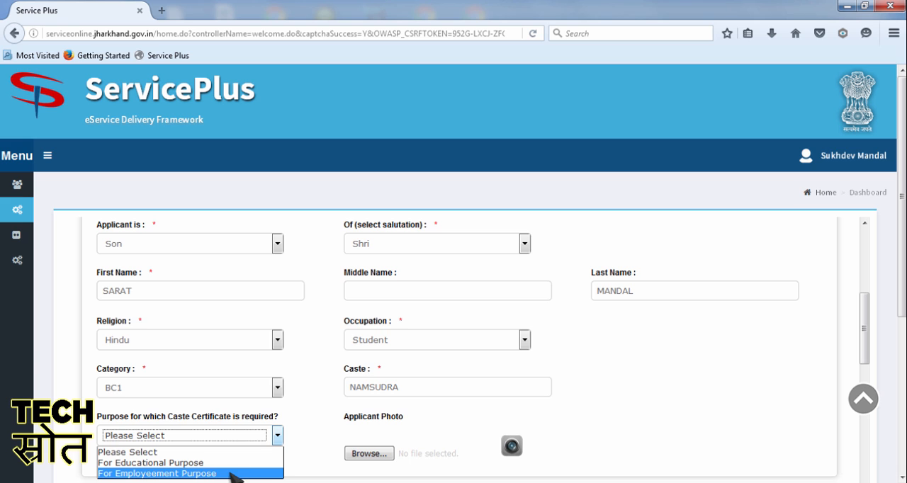
left_click(212, 463)
Step: In Permanent Address, enter the applicant's street address and set the country to India, state to JHARKHAND and district to SAHEBGANJ
scroll(277, 439, "down", 5)
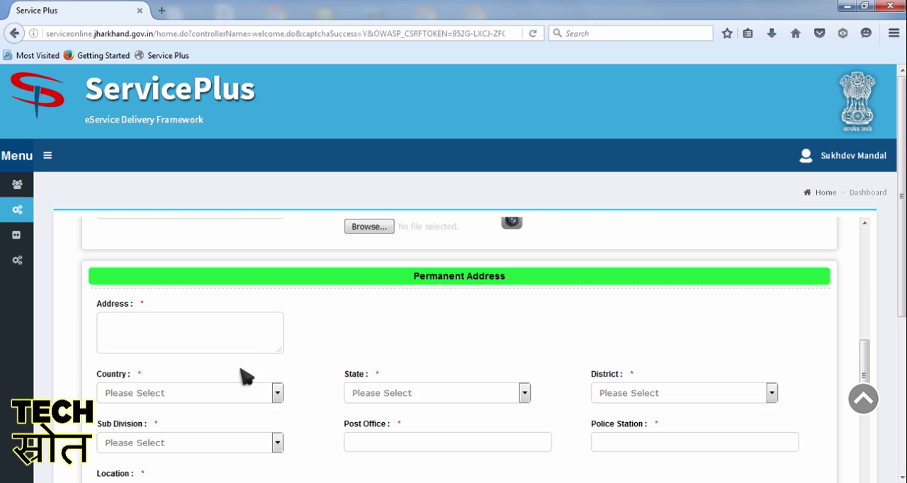
left_click(236, 341)
left_click(219, 393)
left_click(178, 184)
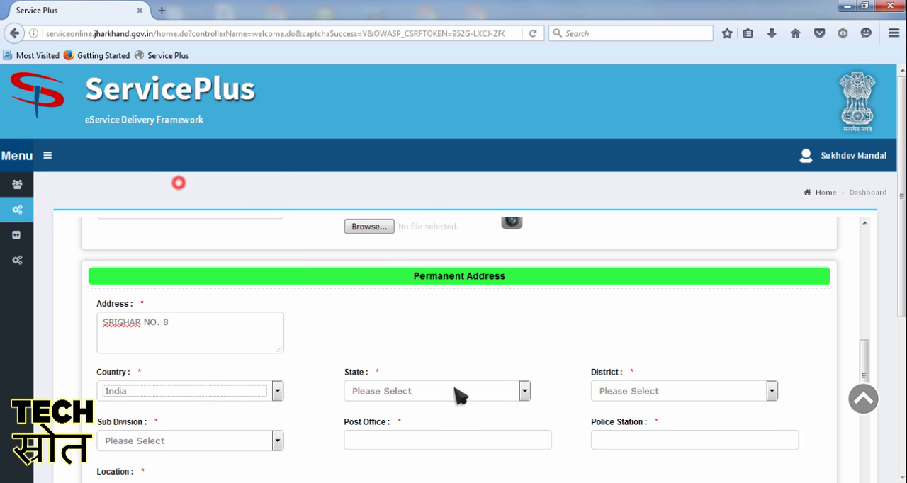
left_click(459, 395)
left_click(395, 340)
left_click(710, 393)
left_click(631, 358)
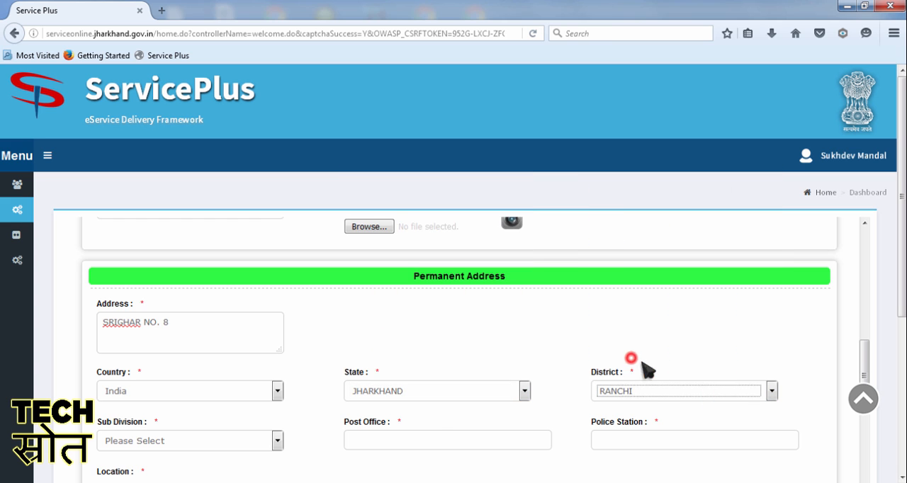
left_click(650, 389)
left_click(636, 366)
Step: Set the permanent address sub division to RAJMAHAL and fill in the applicant's post office and police station
scroll(654, 369, "down", 2)
left_click(219, 289)
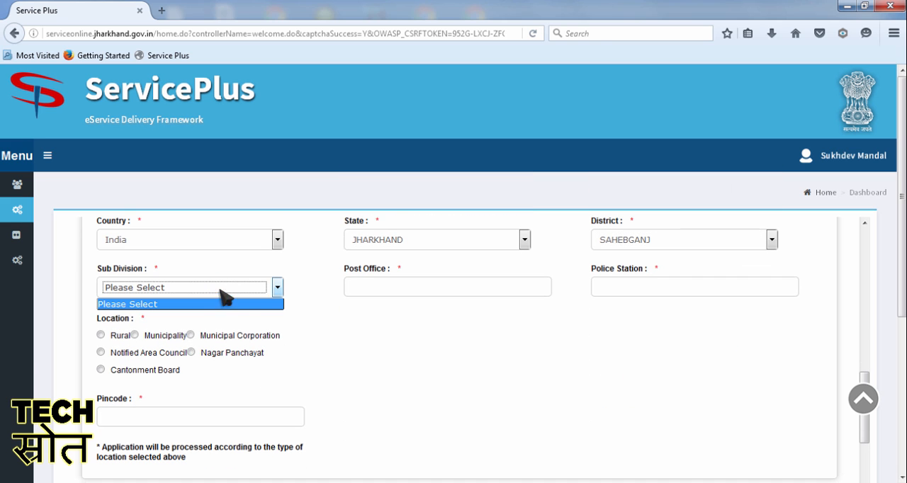
left_click(196, 314)
left_click(437, 287)
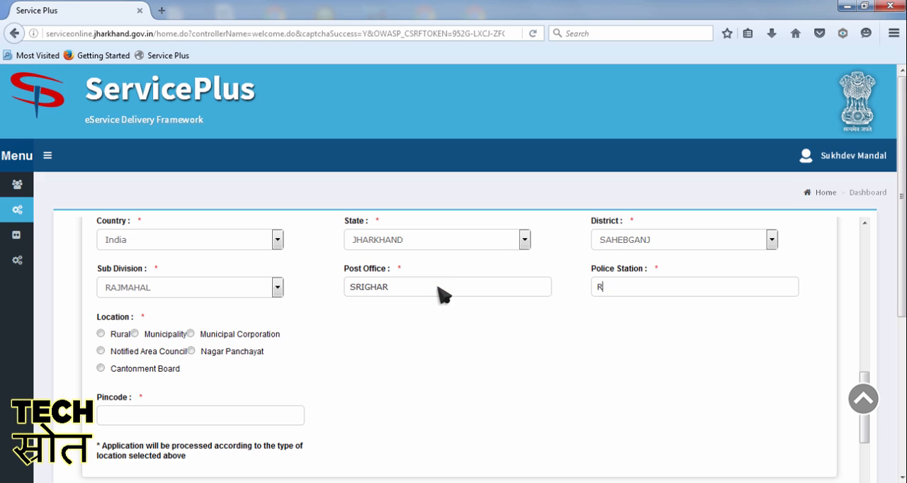
type("RADHANAGAR")
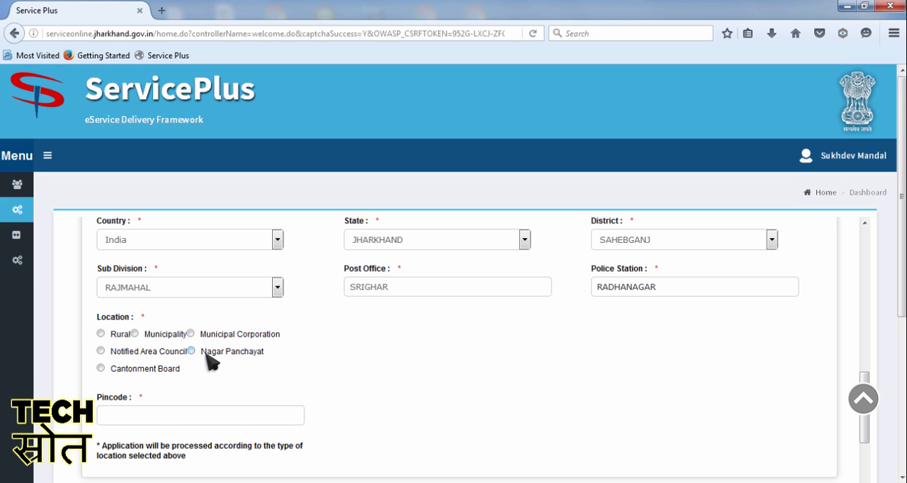
Step: Mark the permanent address location as Rural and set the block to UDHWA
left_click(109, 336)
left_click(236, 415)
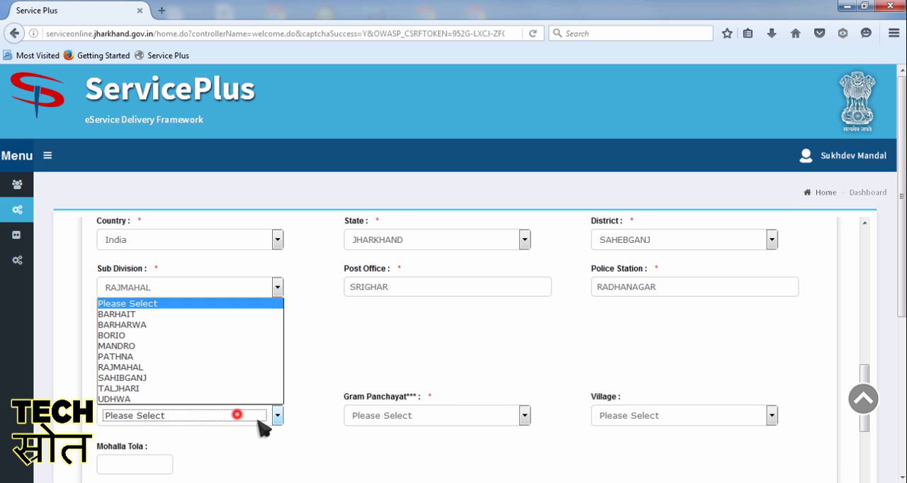
left_click(214, 399)
Step: Choose the applicant's gram panchayat and village in the permanent address and enter the pincode
left_click(422, 416)
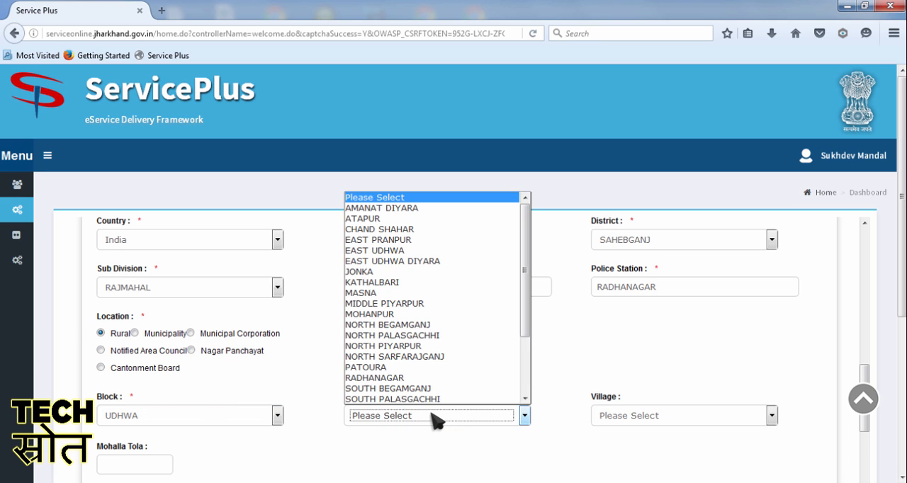
scroll(457, 383, "down", 2)
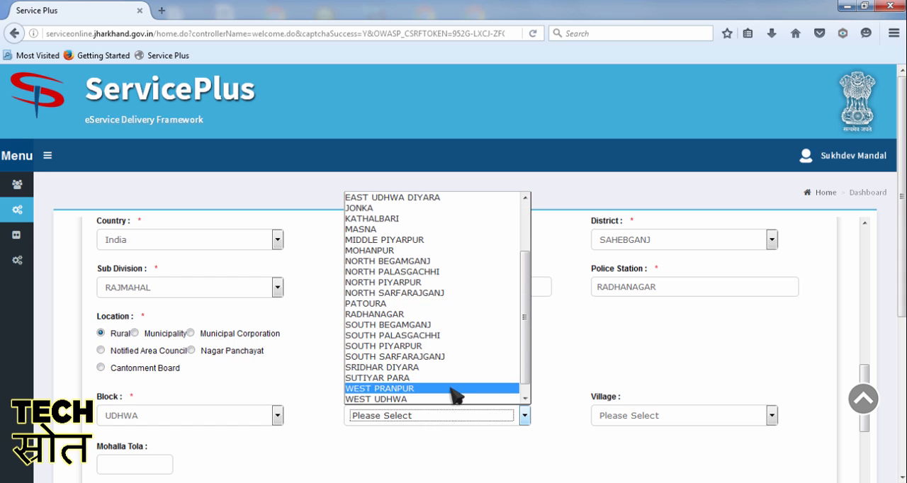
left_click(438, 367)
left_click(682, 413)
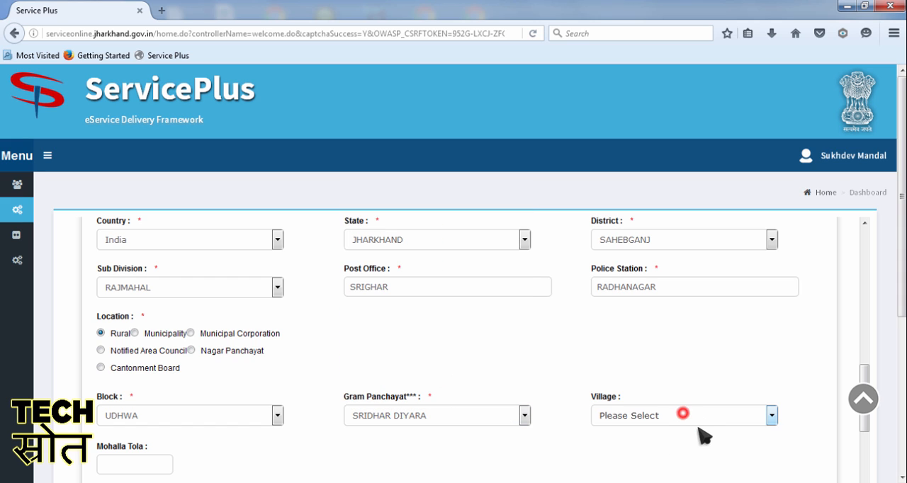
left_click(674, 454)
scroll(257, 398, "down", 3)
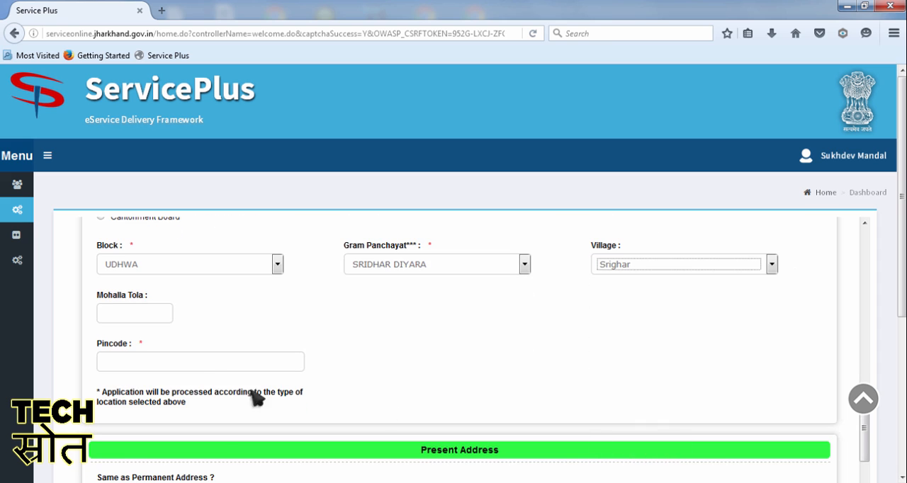
left_click(204, 363)
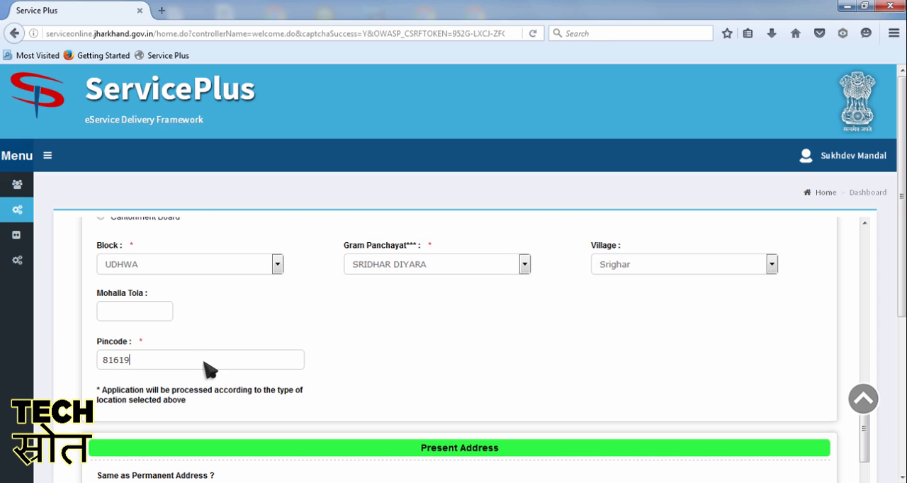
Step: In Present Address, set Same as Permanent Address to Yes
scroll(234, 370, "down", 3)
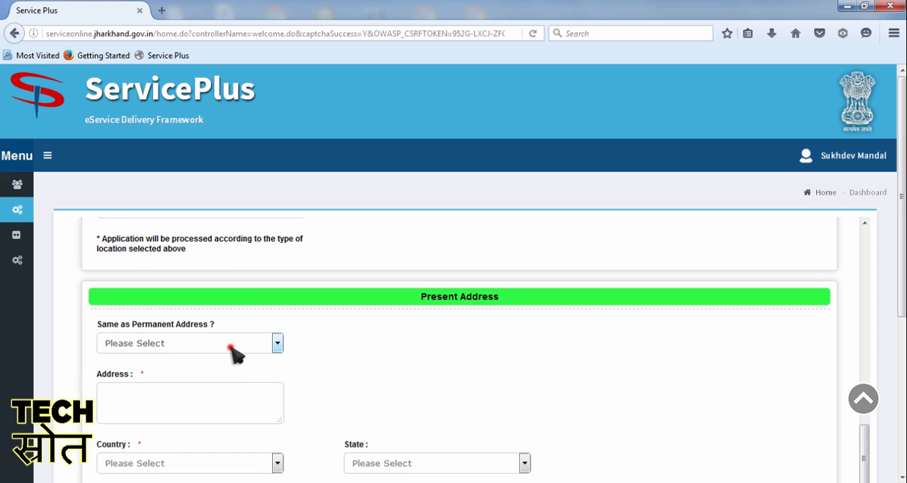
left_click(228, 343)
left_click(213, 368)
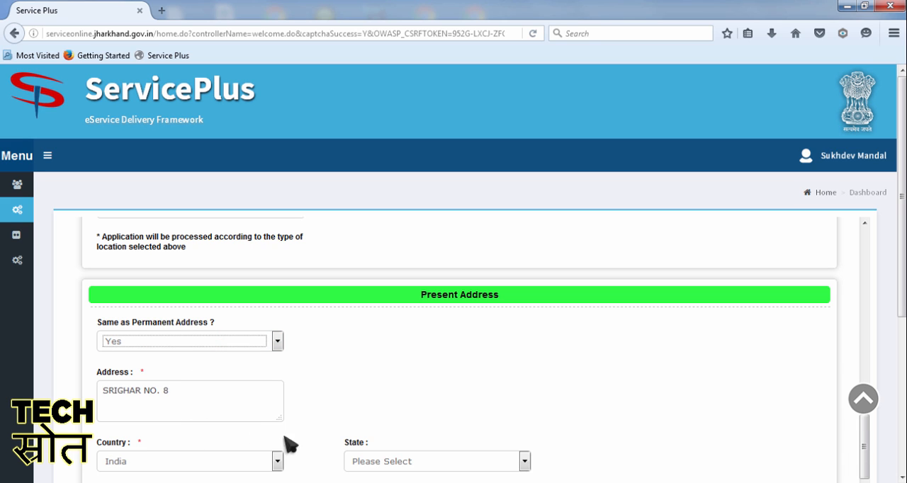
Step: Set the issuing authority to Sub Divisional Officer
scroll(213, 419, "down", 2)
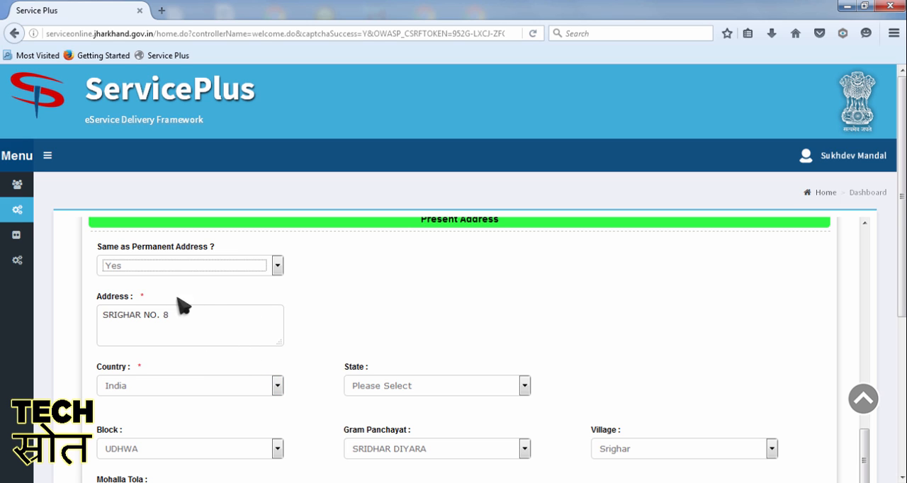
scroll(232, 344, "down", 2)
scroll(234, 347, "down", 4)
left_click(249, 368)
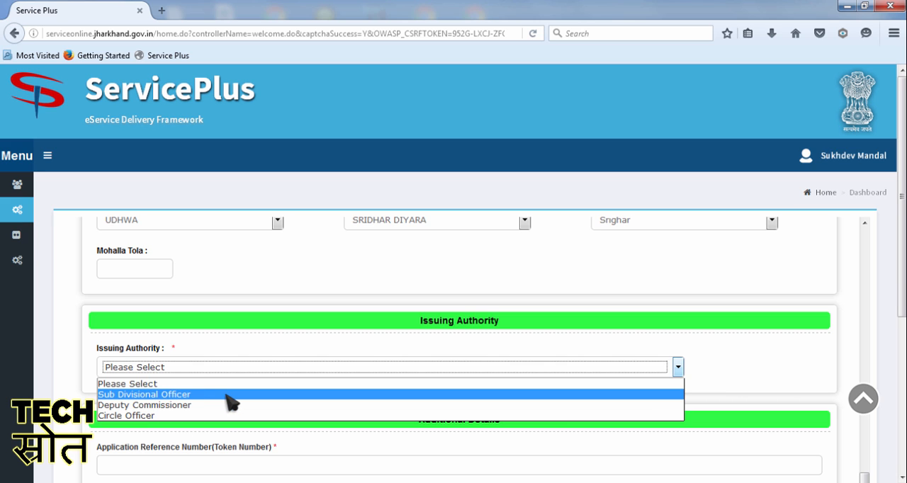
left_click(173, 395)
Step: In Additional Details, enter the application reference (token) number and set Application Received On to 25/03/2017
scroll(283, 408, "down", 2)
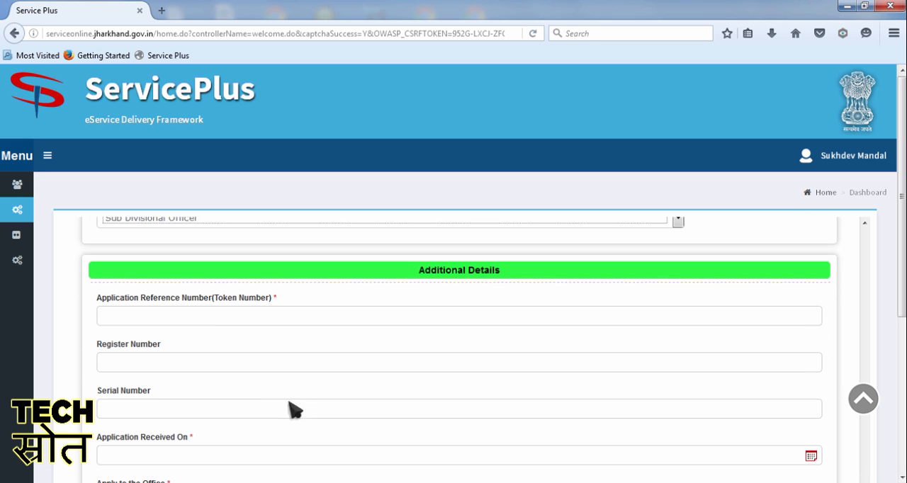
left_click(261, 312)
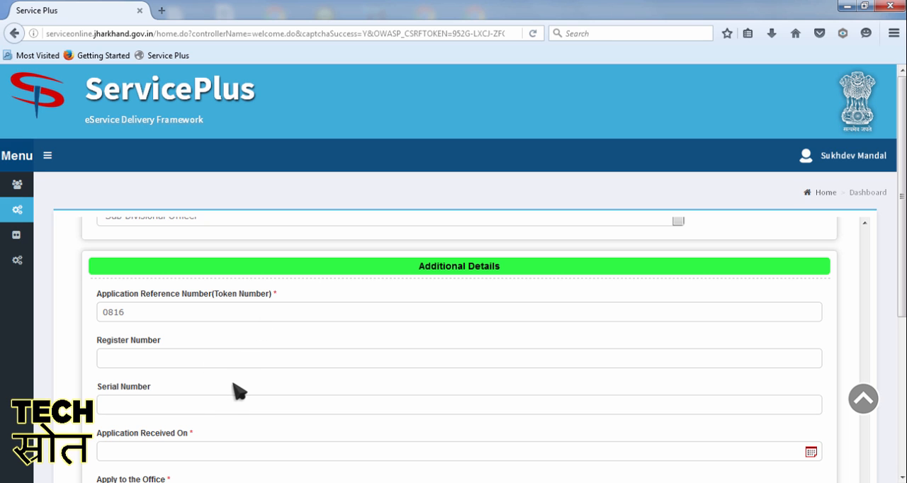
key("Tab")
key("Return")
scroll(241, 394, "down", 3)
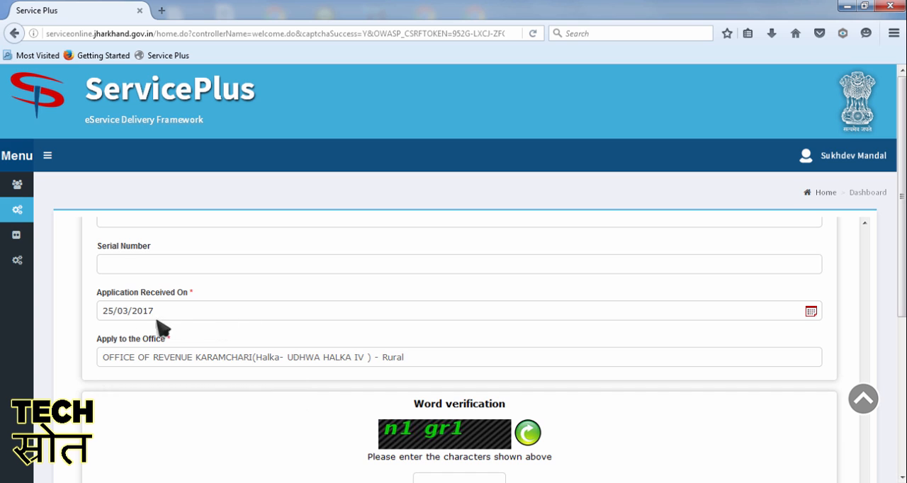
Step: Enter the word verification characters and save the application as a draft
scroll(214, 332, "down", 3)
left_click(471, 331)
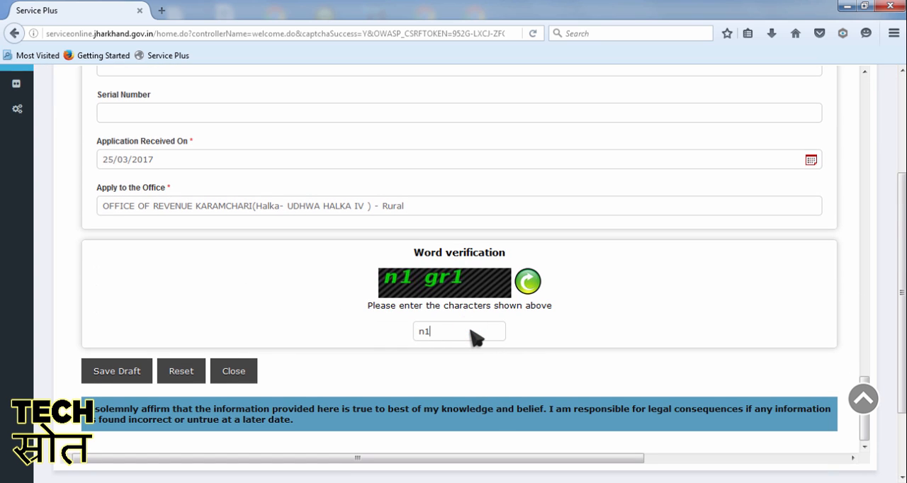
left_click(104, 368)
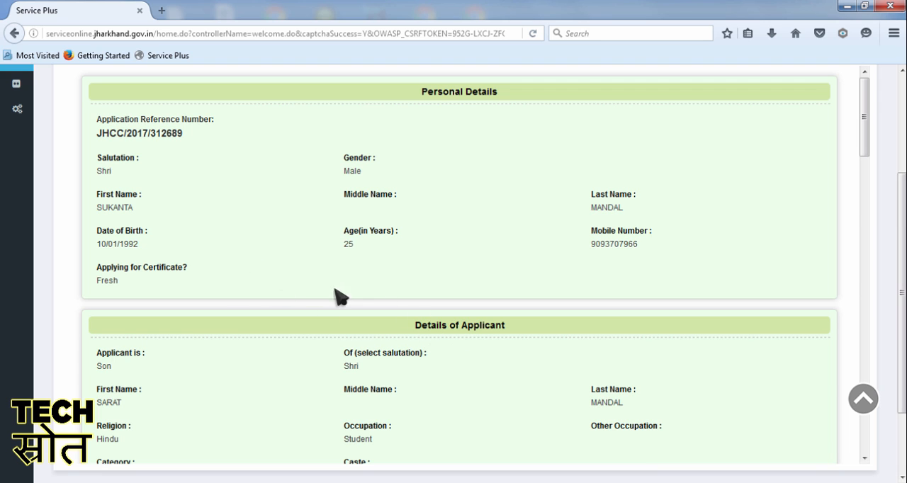
Step: Review the saved application's details and proceed to attaching its annexures
scroll(394, 320, "down", 2)
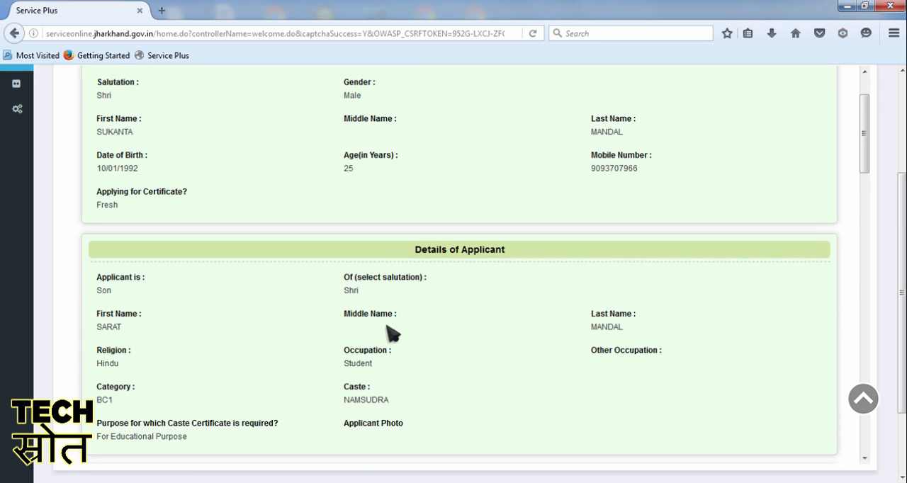
scroll(404, 351, "down", 9)
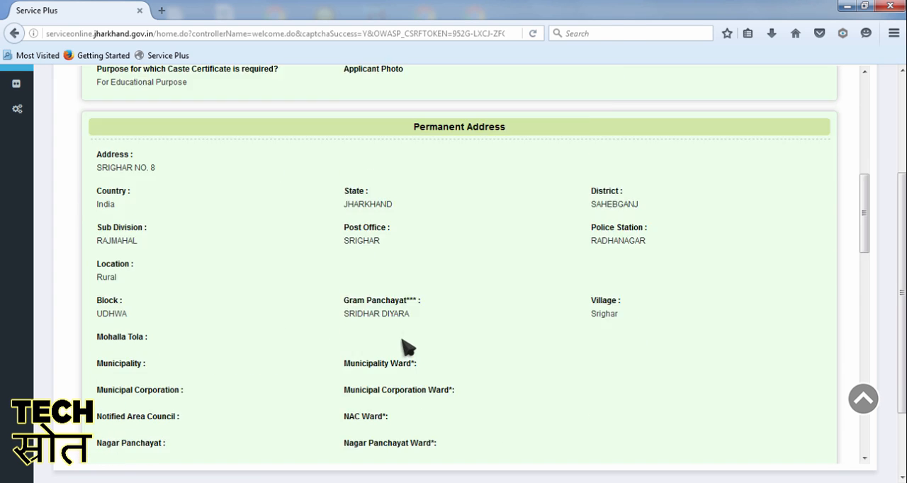
scroll(407, 347, "down", 10)
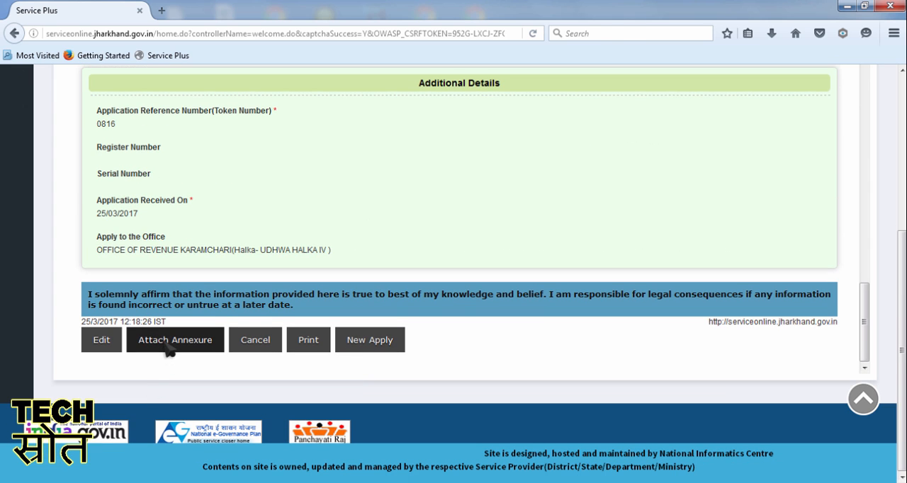
left_click(168, 348)
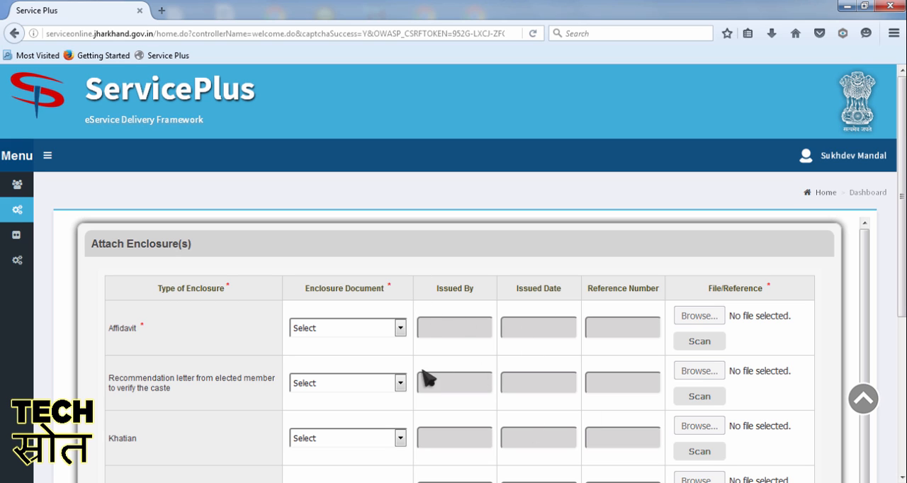
Step: Set the Affidavit row's enclosure document to Affidavit and attach the AFF file from the applicant's folder in Documents
left_click(363, 327)
left_click(362, 352)
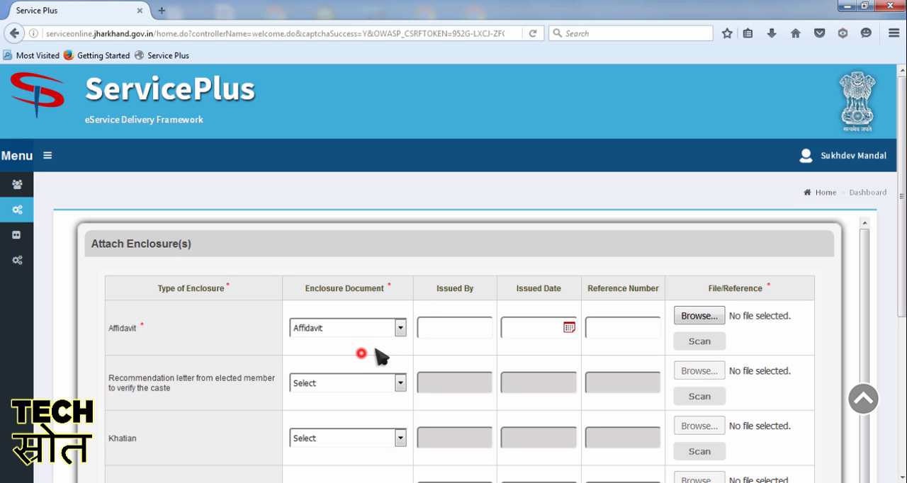
left_click(698, 316)
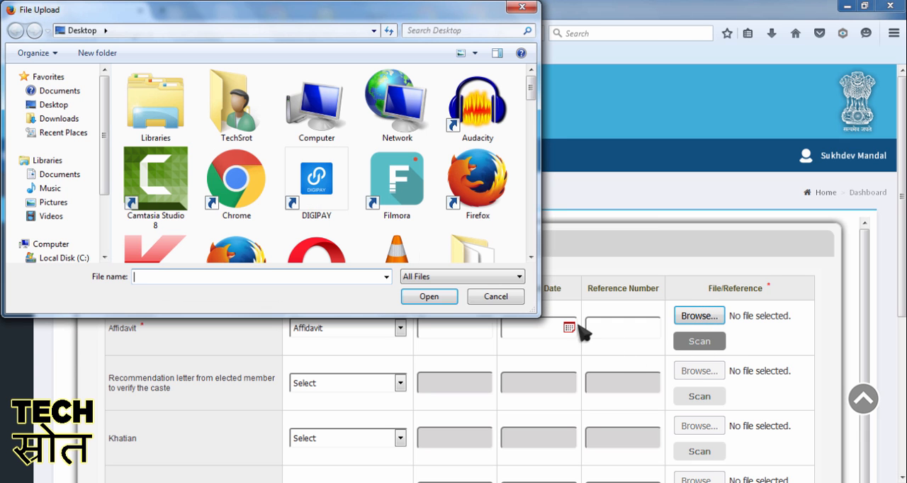
left_click(60, 92)
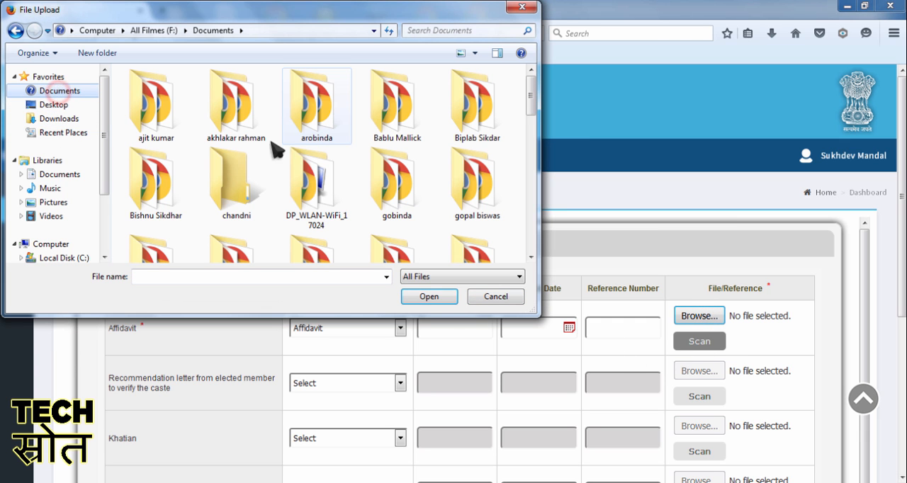
scroll(291, 159, "down", 10)
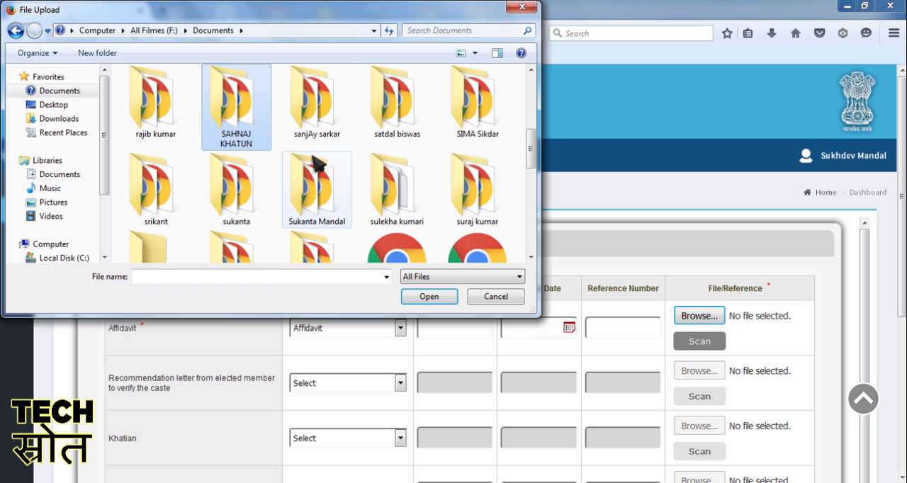
key("Right")
key("Right")
key("Right")
key("Right")
key("Right")
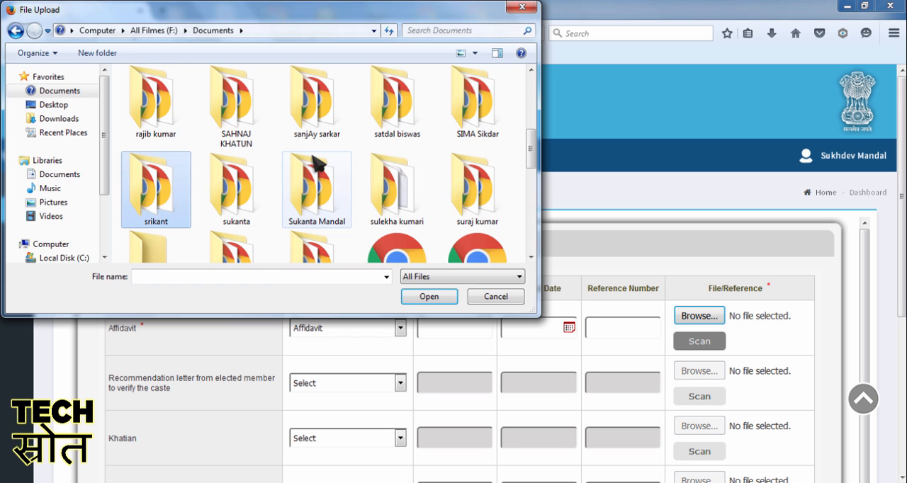
double_click(326, 194)
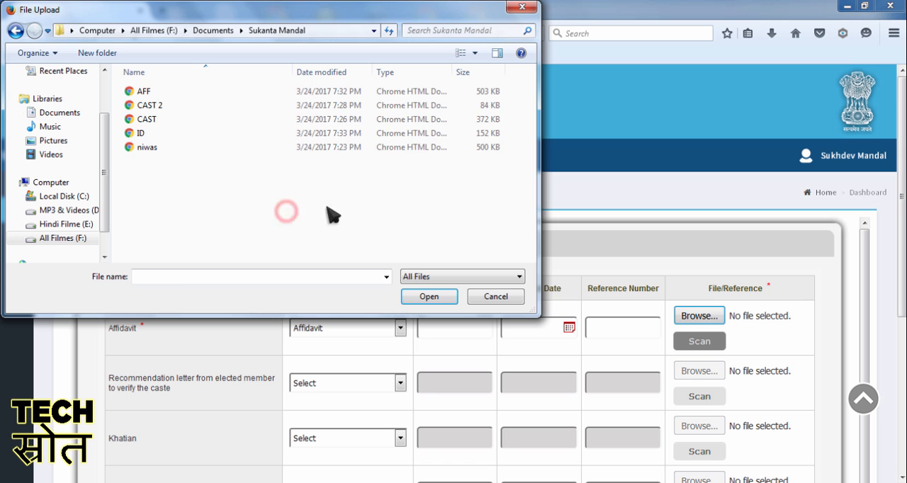
double_click(171, 91)
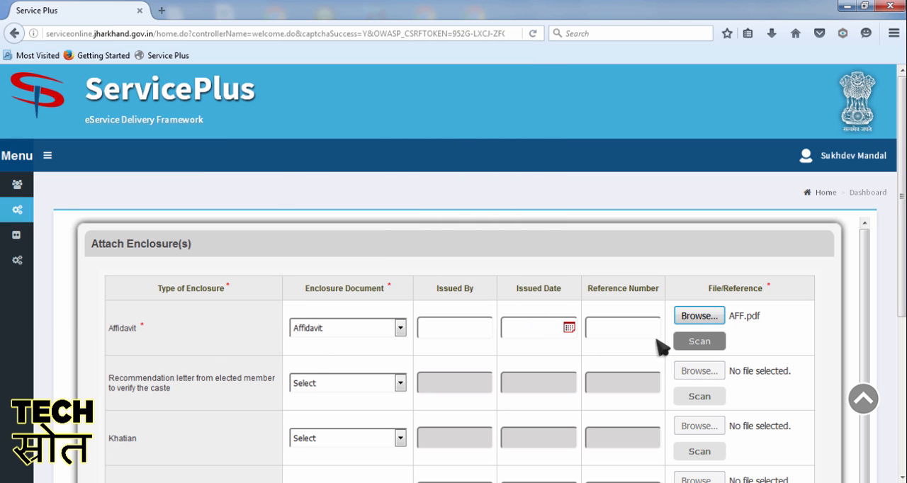
left_click(449, 326)
Step: Set the enclosure document for the Geneology row to Genealogy Certificate
scroll(461, 357, "down", 5)
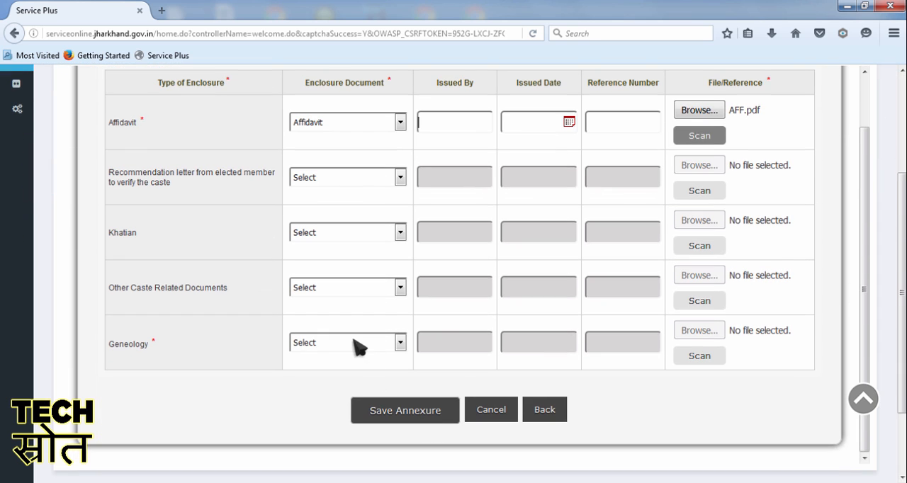
left_click(354, 340)
left_click(359, 369)
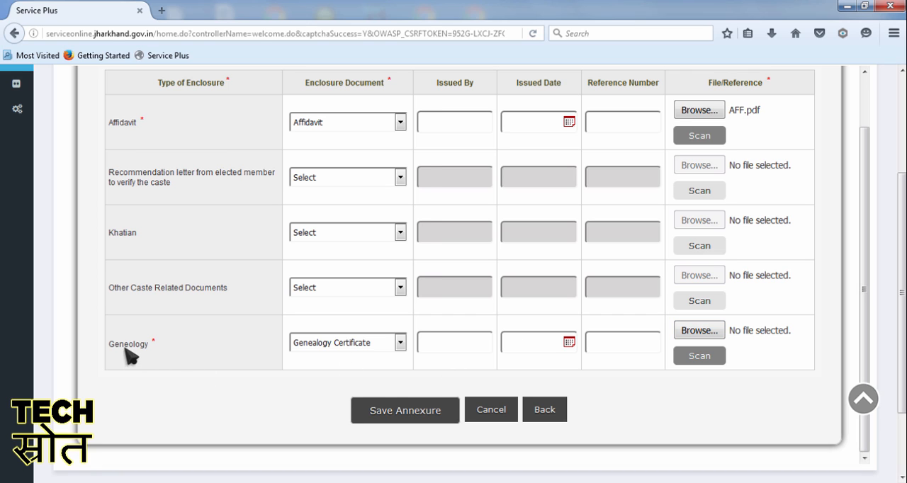
Step: Enter RK as the issuer in the Geneology row and attach the CAST file to it
left_click(456, 339)
left_click(686, 330)
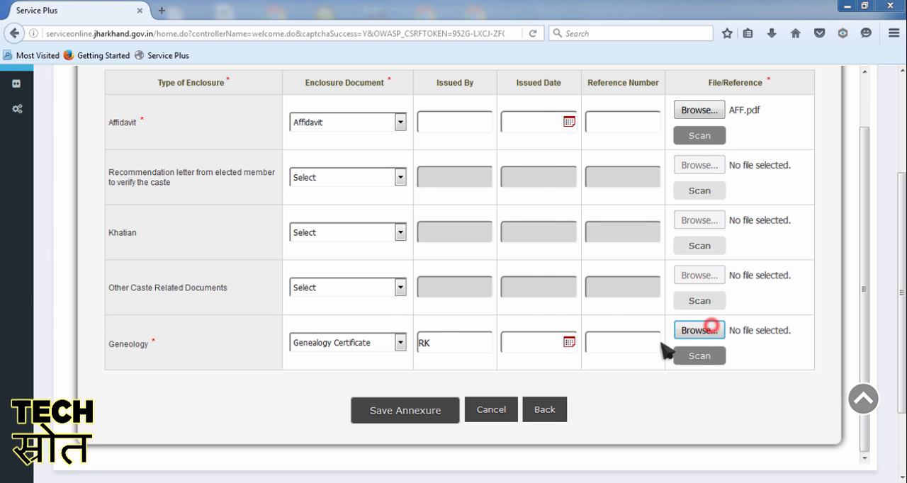
left_click(312, 211)
double_click(158, 119)
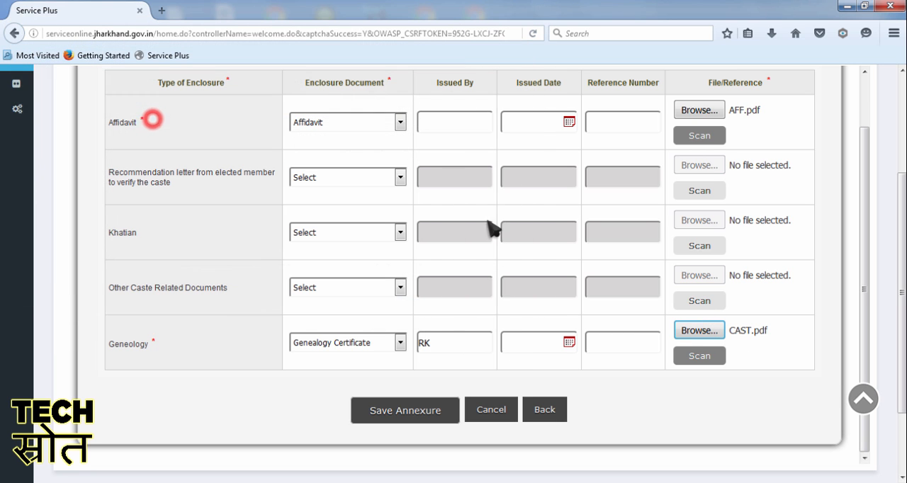
Step: Set the Other Caste Related Documents row to the matching enclosure document, attach the ID file and enter RK as issuer
left_click(357, 286)
left_click(358, 312)
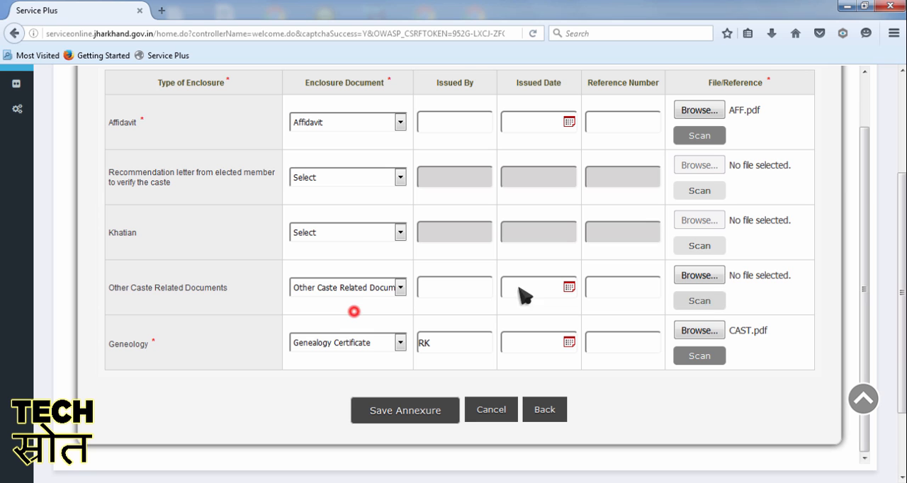
left_click(699, 275)
double_click(197, 133)
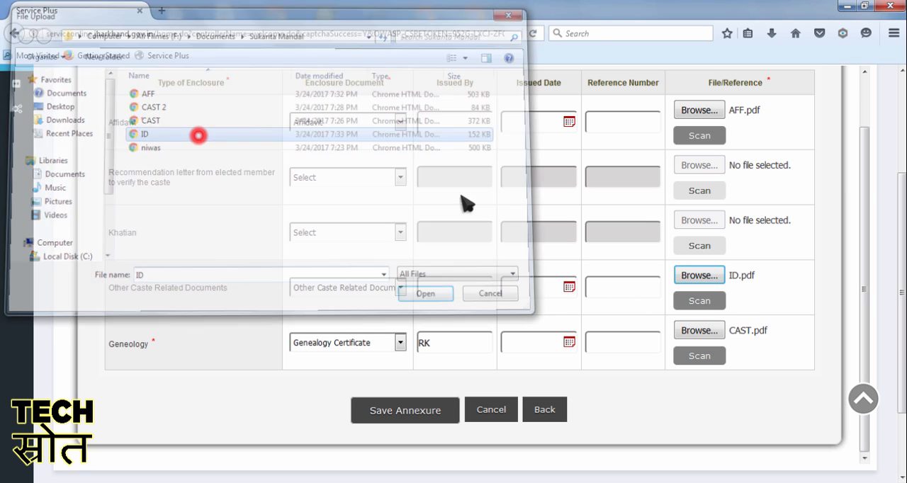
left_click(541, 287)
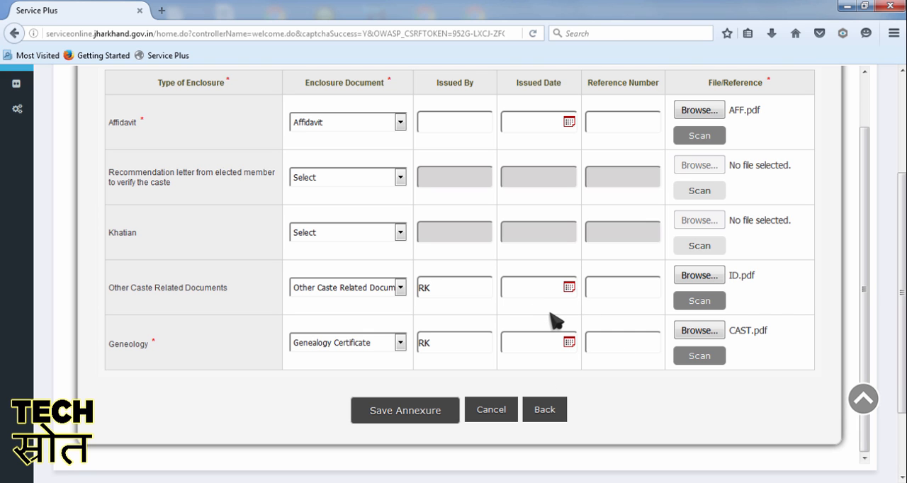
Step: Check the enclosure rows and save the annexures
scroll(551, 318, "up", 1)
scroll(560, 347, "down", 1)
left_click(418, 421)
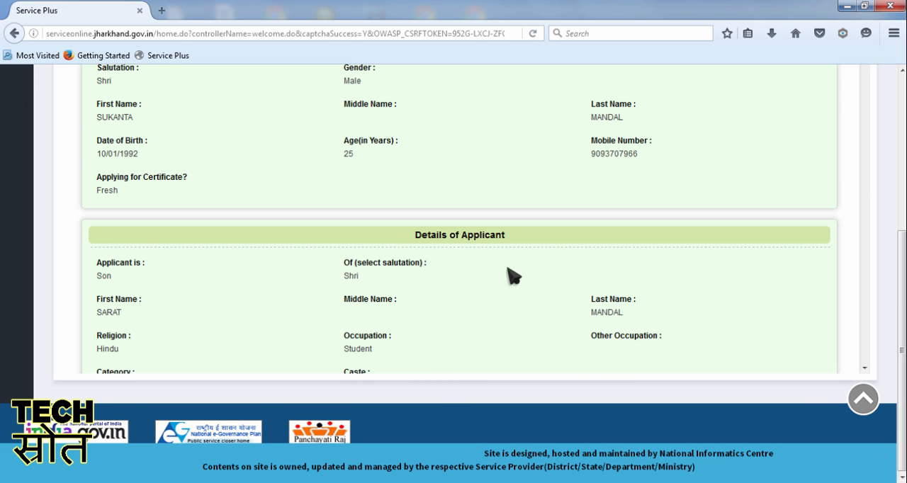
Step: Review the completed application's details through to the declaration and proceed to payment
scroll(454, 269, "up", 5)
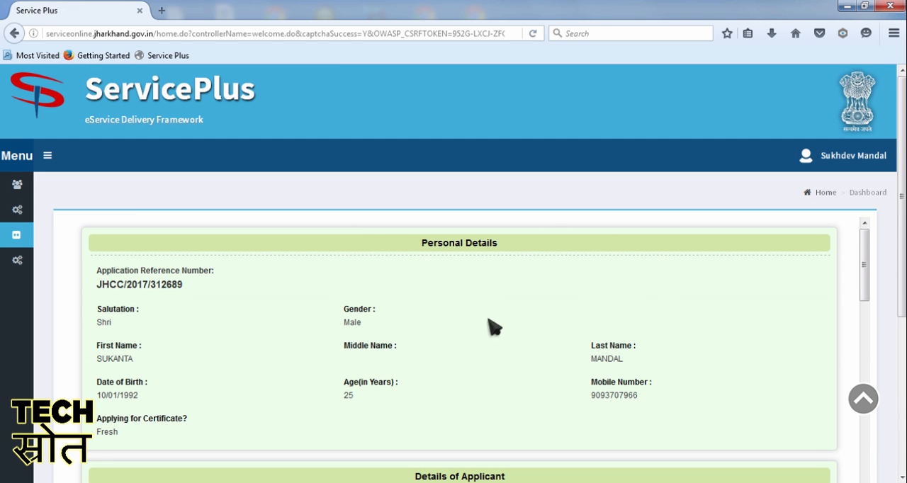
scroll(461, 283, "down", 10)
scroll(460, 281, "down", 10)
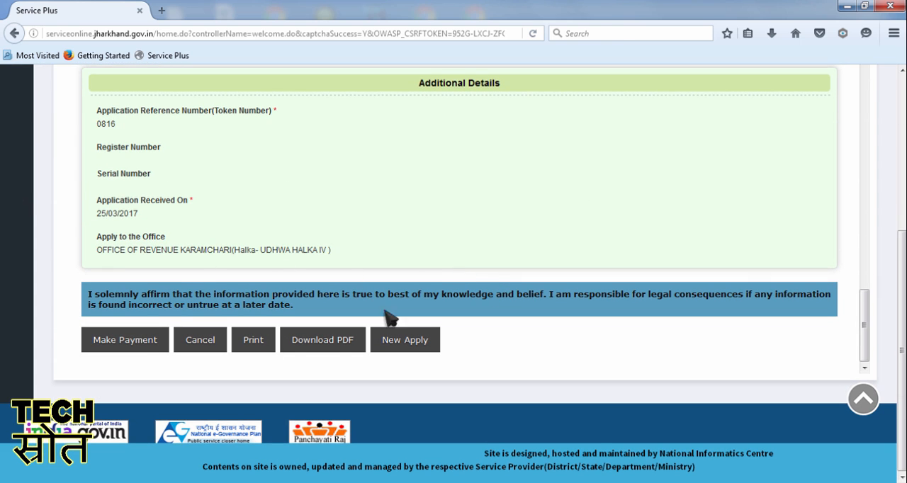
left_click(138, 351)
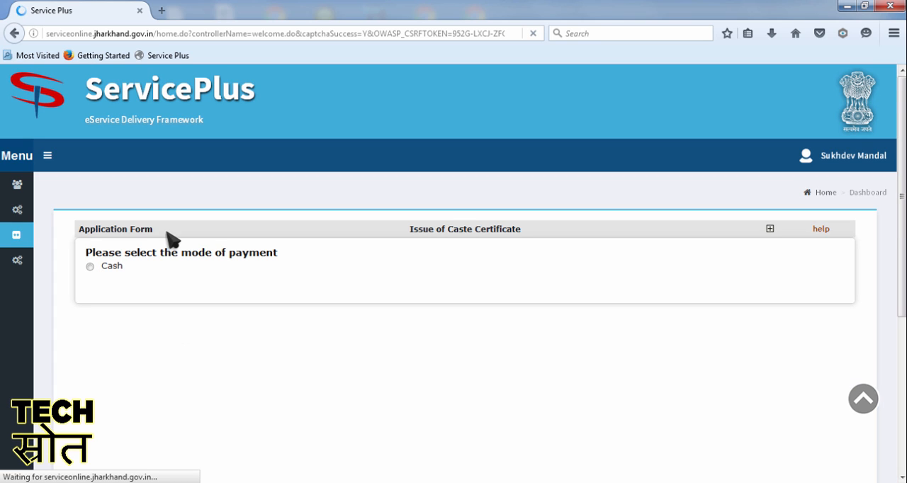
Step: Choose Cash as the payment mode, enter the receipt number and payment date 25/03/2017, and submit the payment
left_click(90, 266)
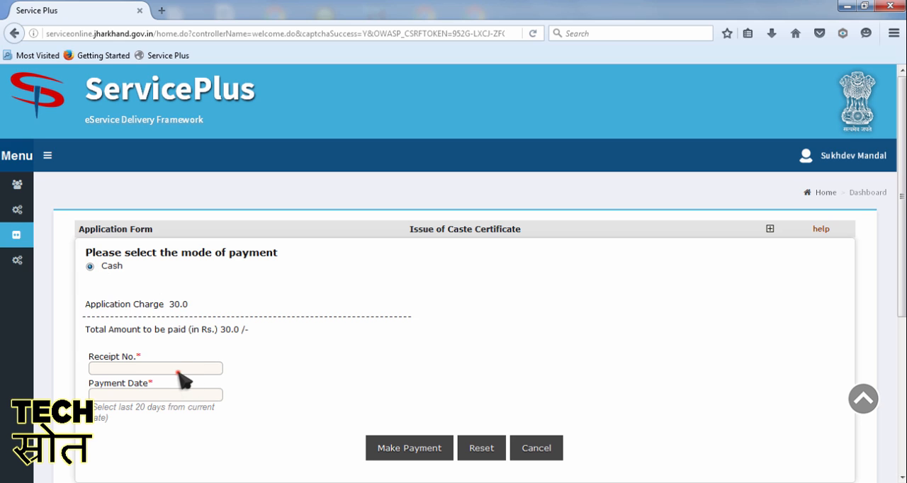
left_click(177, 369)
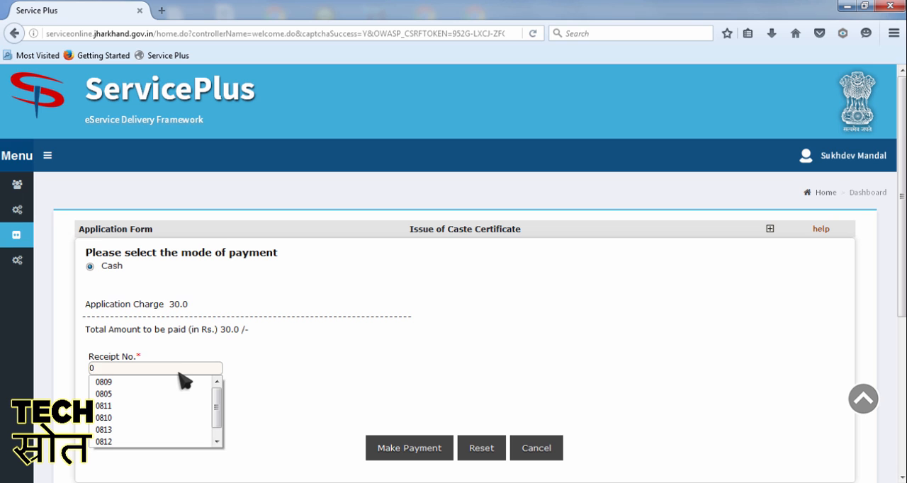
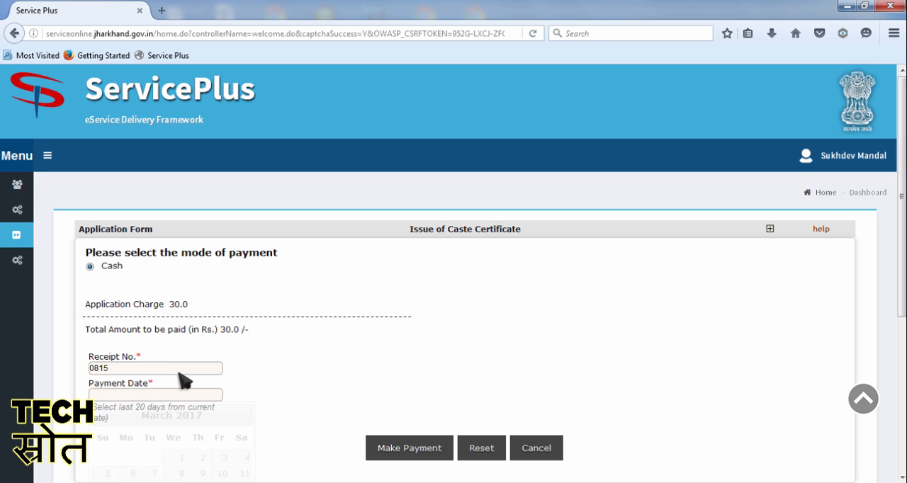
key("Tab")
left_click(183, 380)
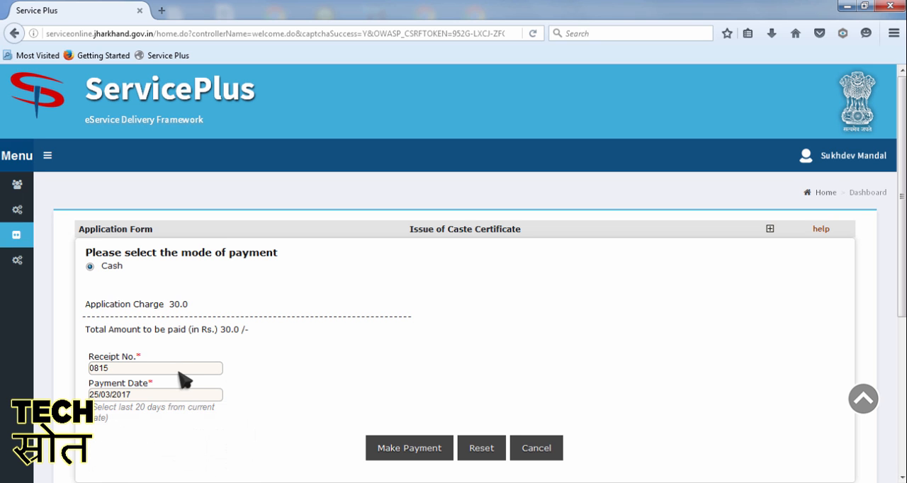
left_click(414, 451)
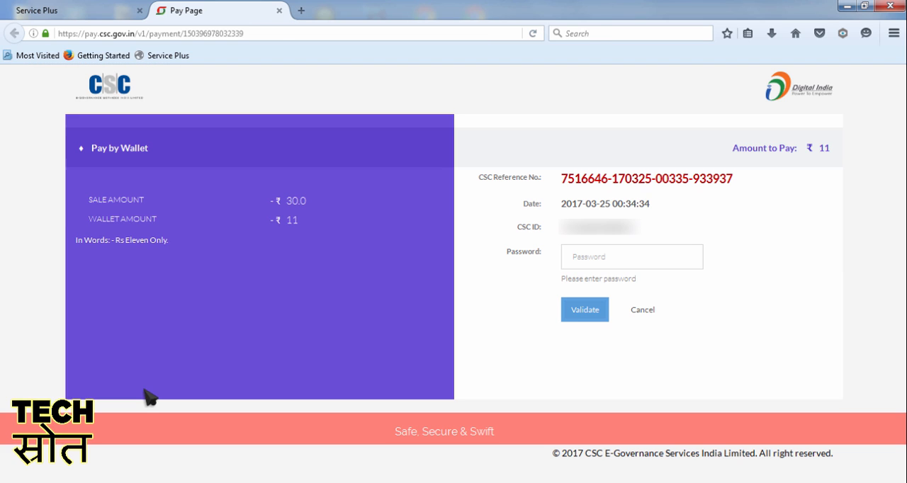
Step: Authorise the CSC wallet payment with the account password and wallet PIN, and accept the security warning to return to the merchant site
left_click(592, 253)
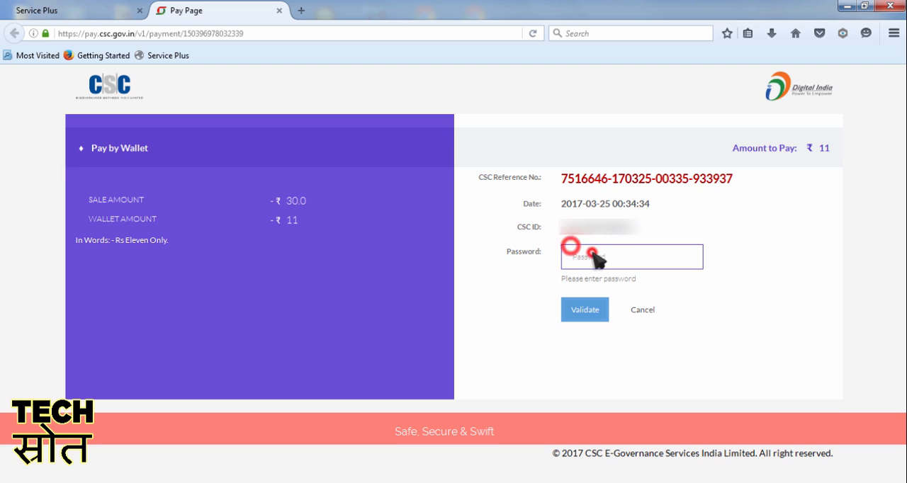
type("***")
left_click(587, 310)
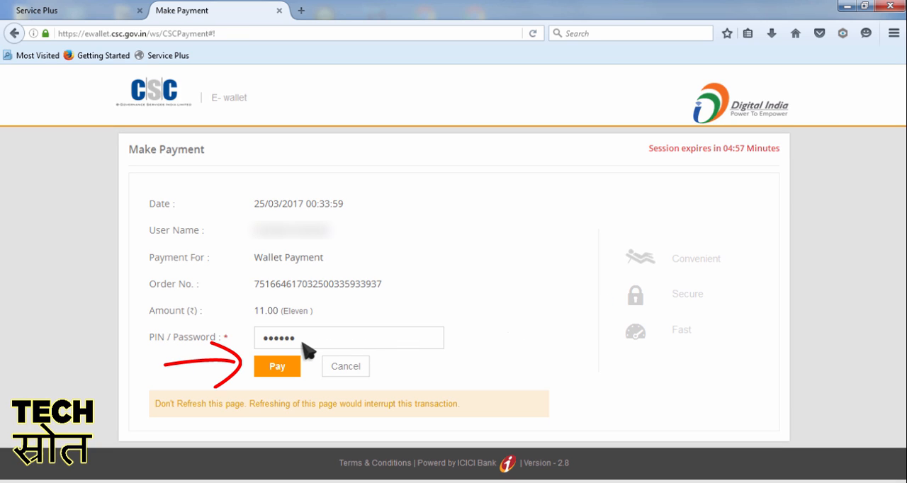
left_click(274, 368)
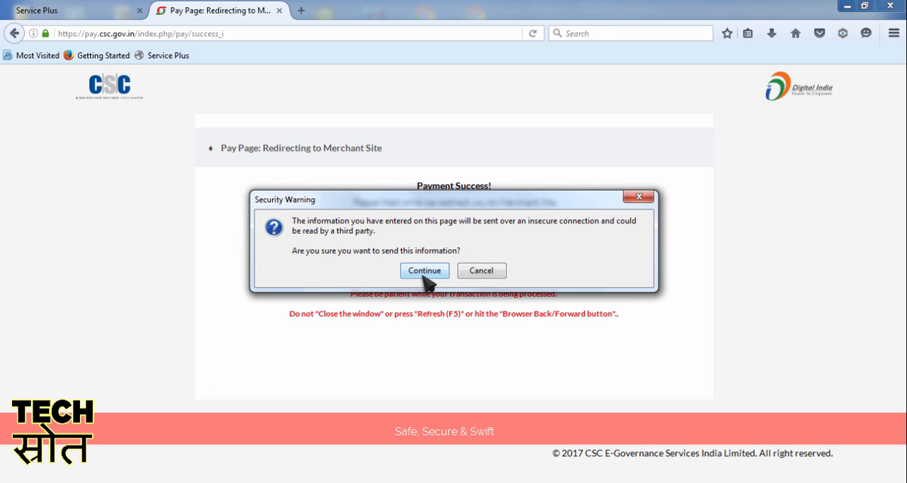
left_click(421, 271)
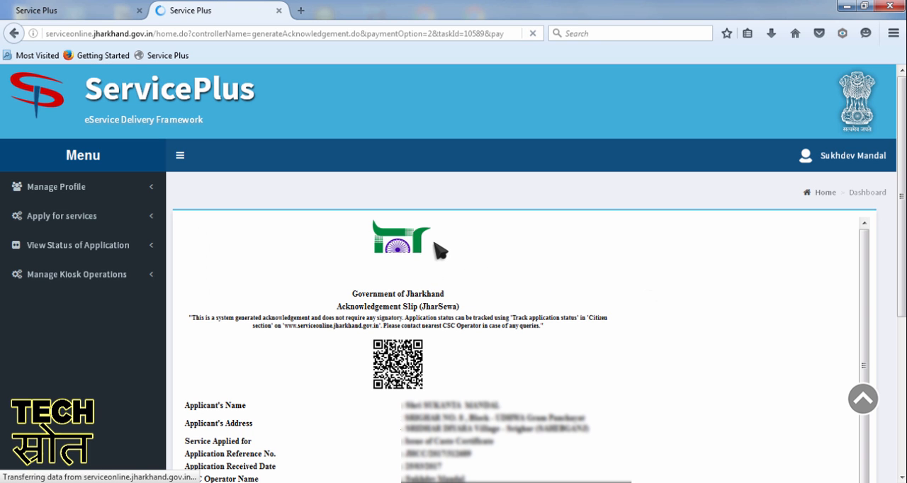